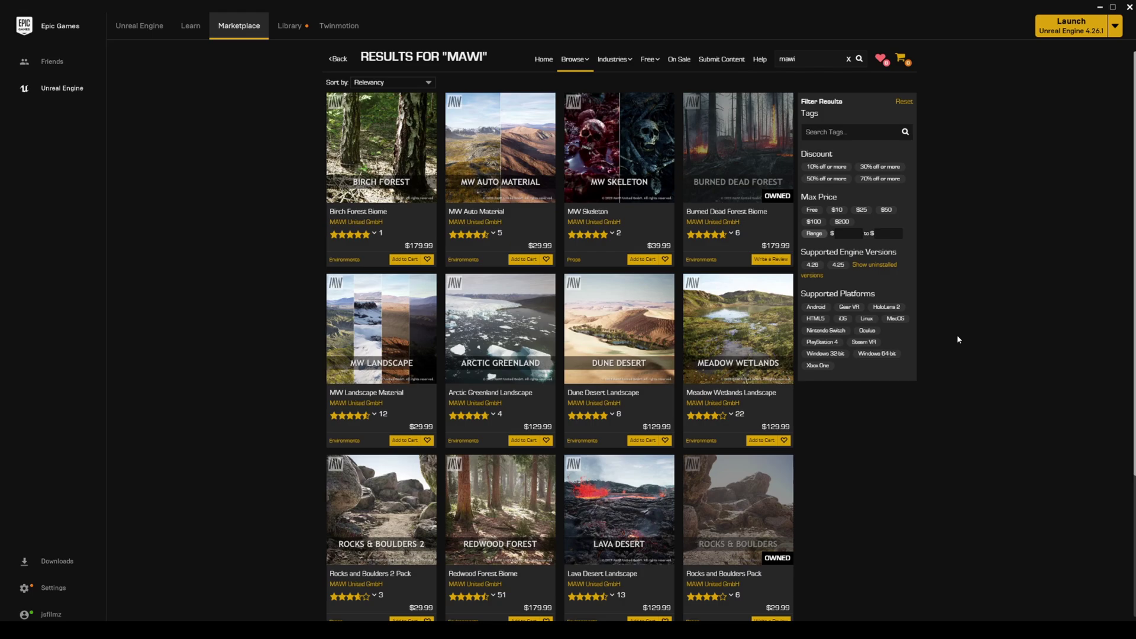
- Browse the marketplace results for "mawi" to review the publisher's environment packs, including Burned Dead Forest Biome
scroll(834, 367, "down", 3)
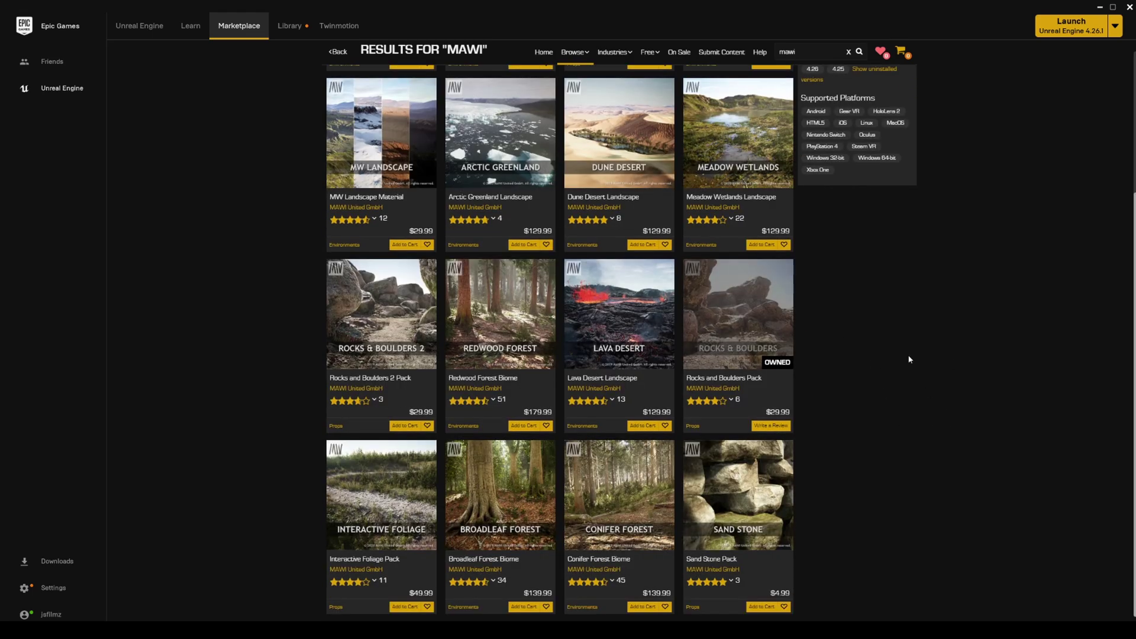
scroll(894, 89, "up", 3)
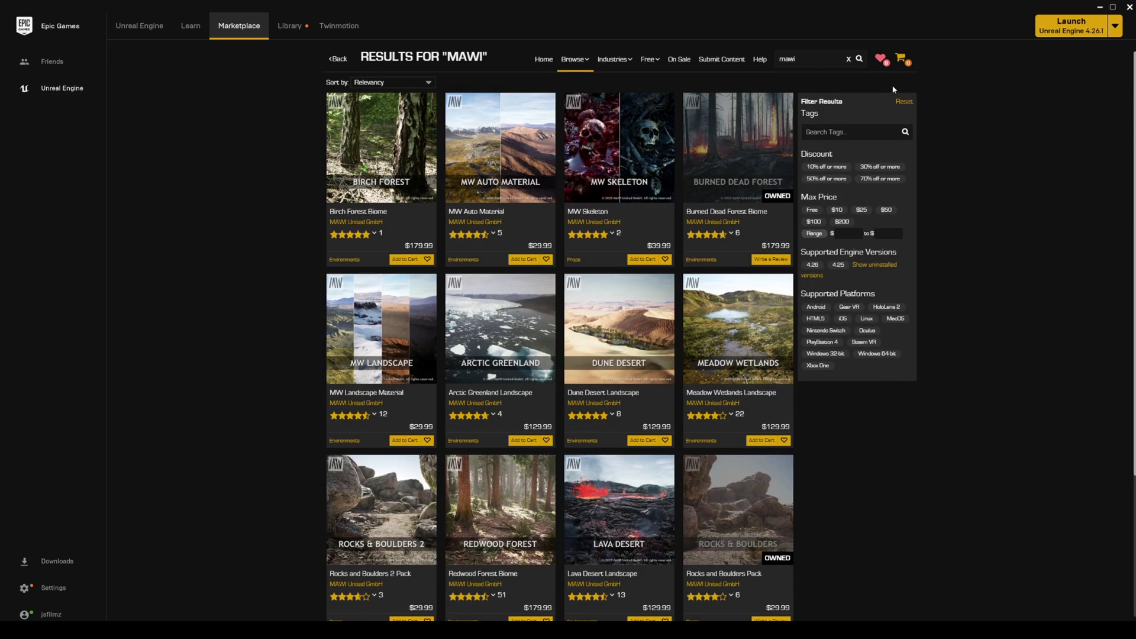
mouse_move(740, 153)
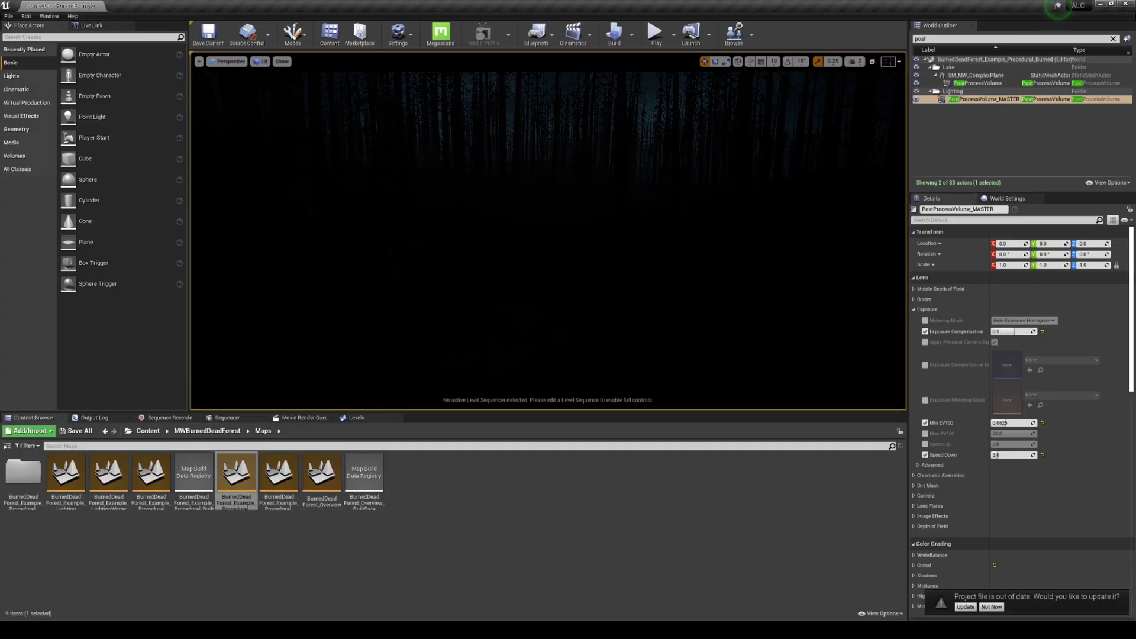
- In the Unreal Editor, set the exposure compensation of PostProcessVolume_MASTER to about 4.5
left_click(979, 98)
left_click_drag(1009, 332, 1059, 331)
- Turn on the FPS display in the perspective viewport
left_click(199, 62)
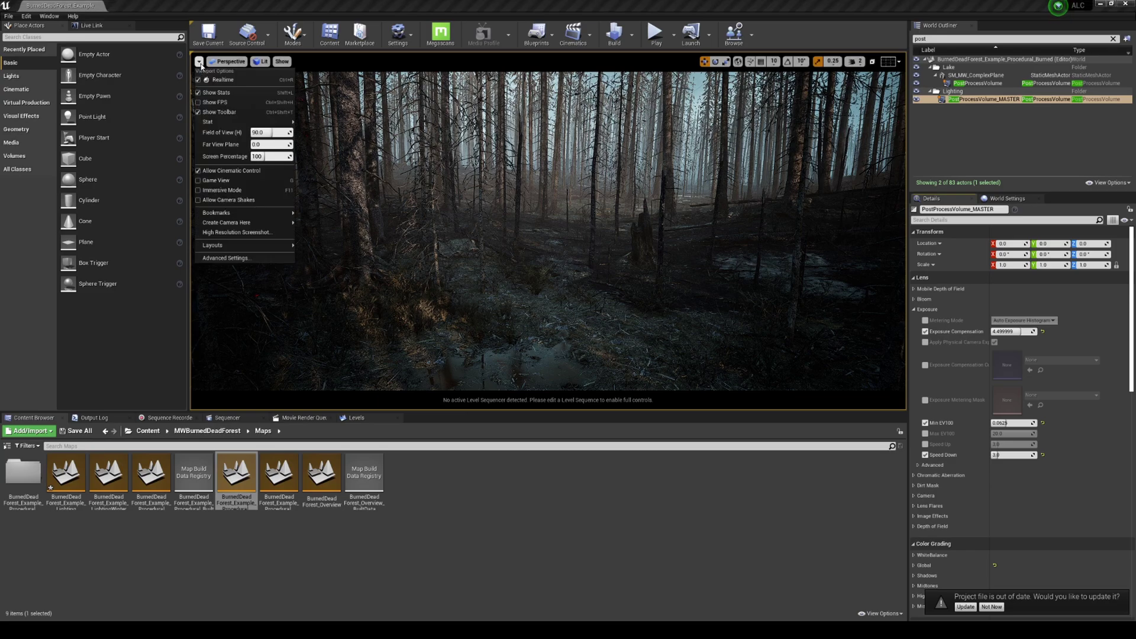
left_click(214, 103)
right_click_drag(582, 209, 623, 204)
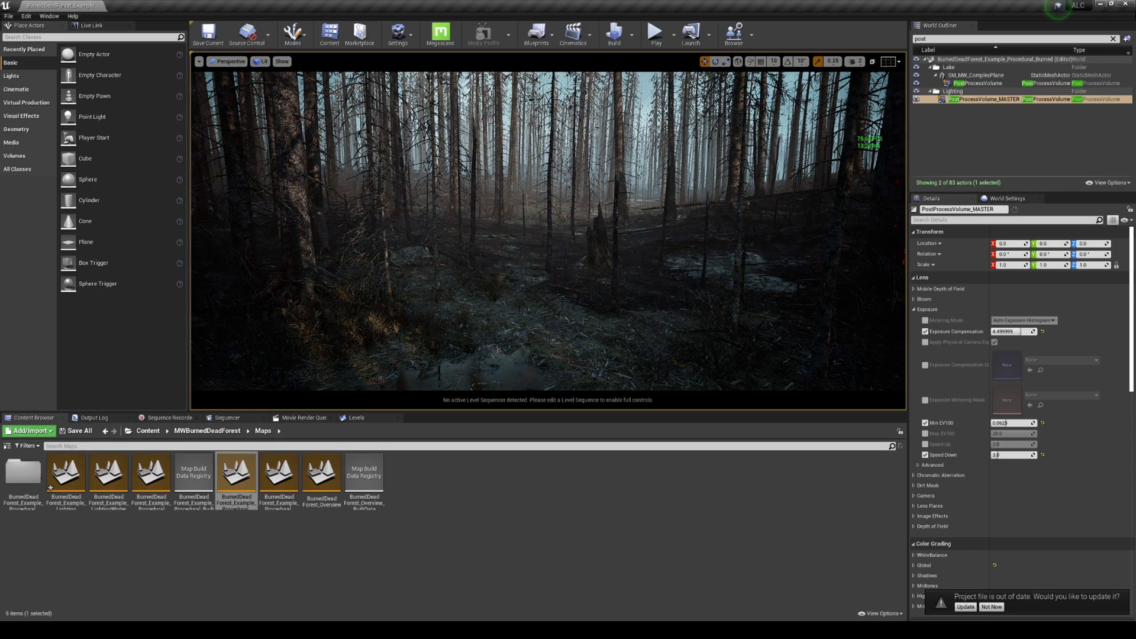
- Check the engine scalability quality levels and inspect how the burned forest renders in the viewport
left_click(400, 35)
mouse_move(474, 165)
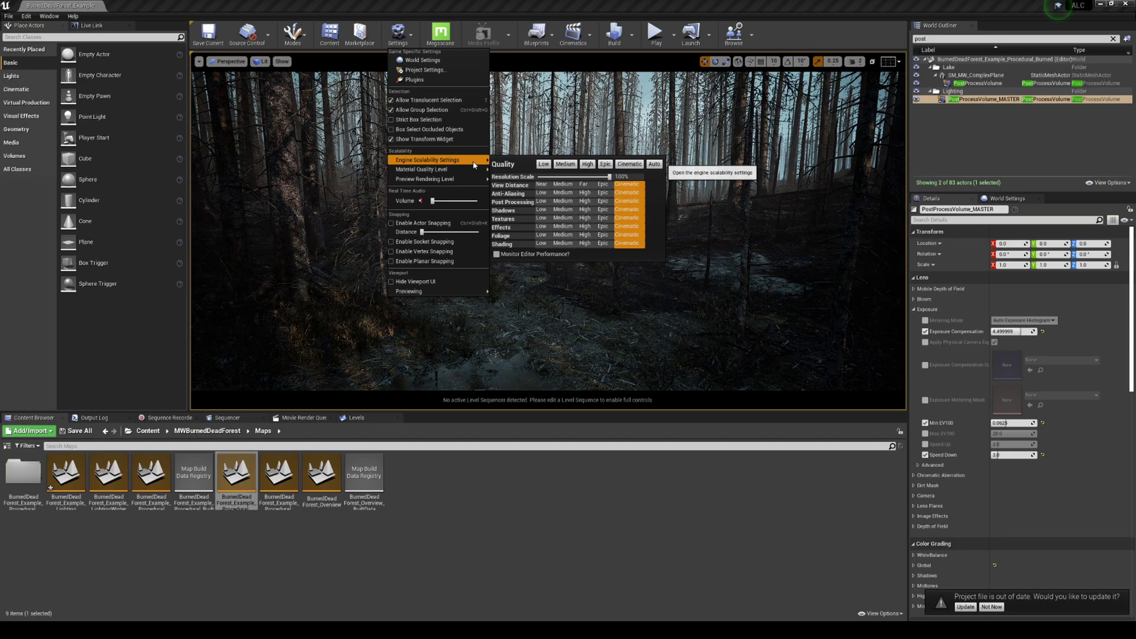
key("w")
mouse_move(731, 213)
right_mouse_down()
mouse_move(766, 213)
mouse_move(662, 226)
mouse_move(657, 196)
mouse_move(645, 222)
right_mouse_up()
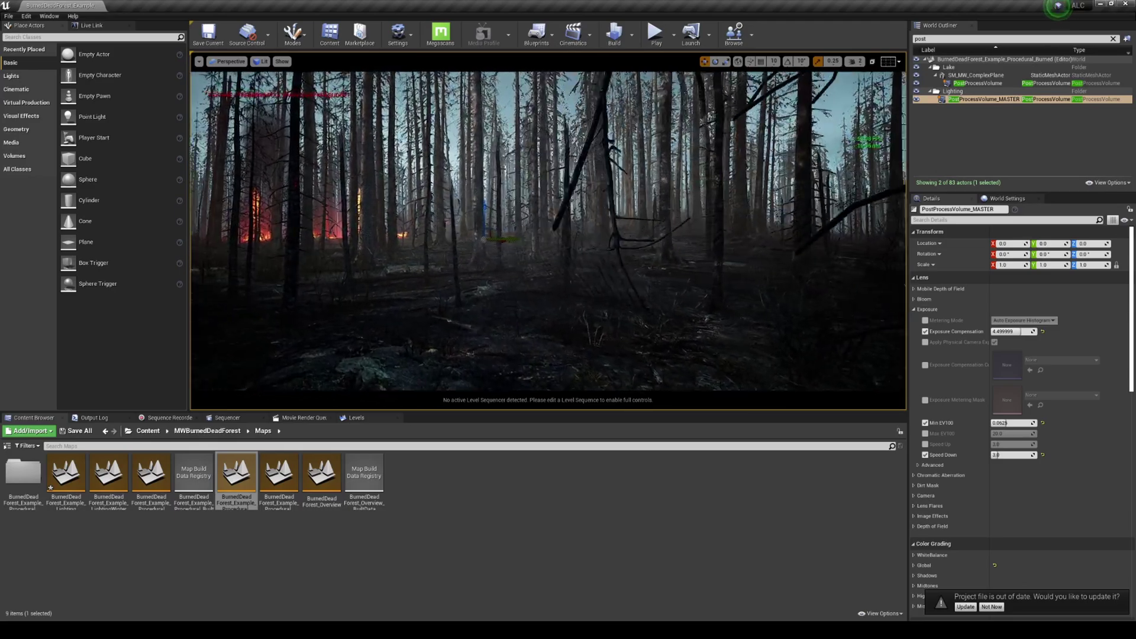
right_click_drag(472, 102, 477, 107)
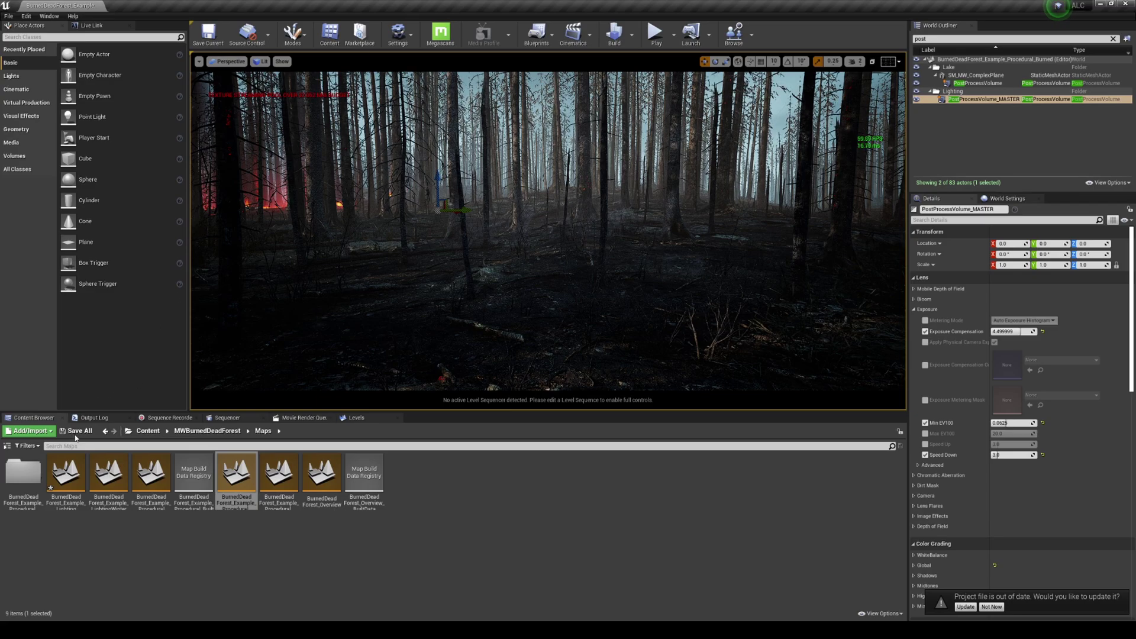
- Disable texture streaming by running the console command r.TextureStreaming 0
left_click(93, 417)
left_click(142, 613)
type("tex")
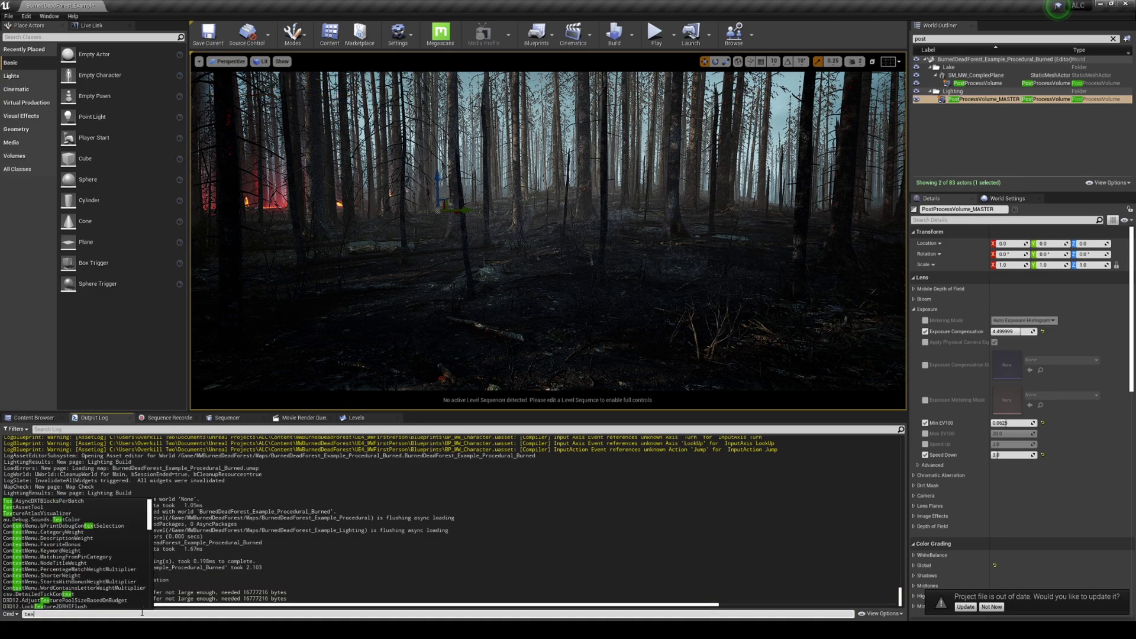
type("turestream")
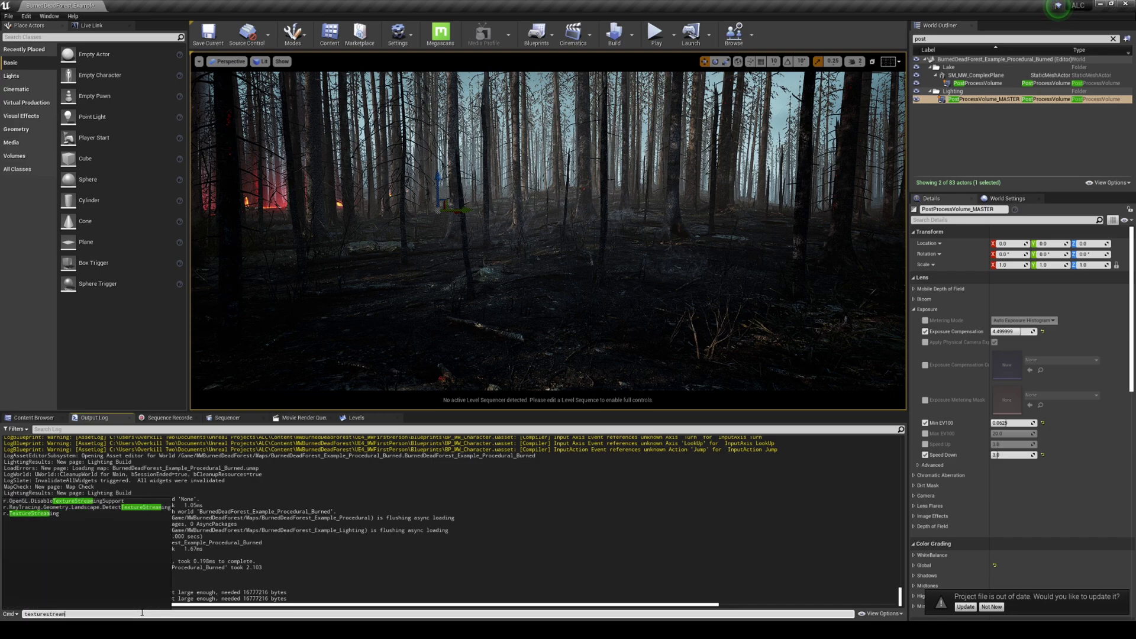
key("Up")
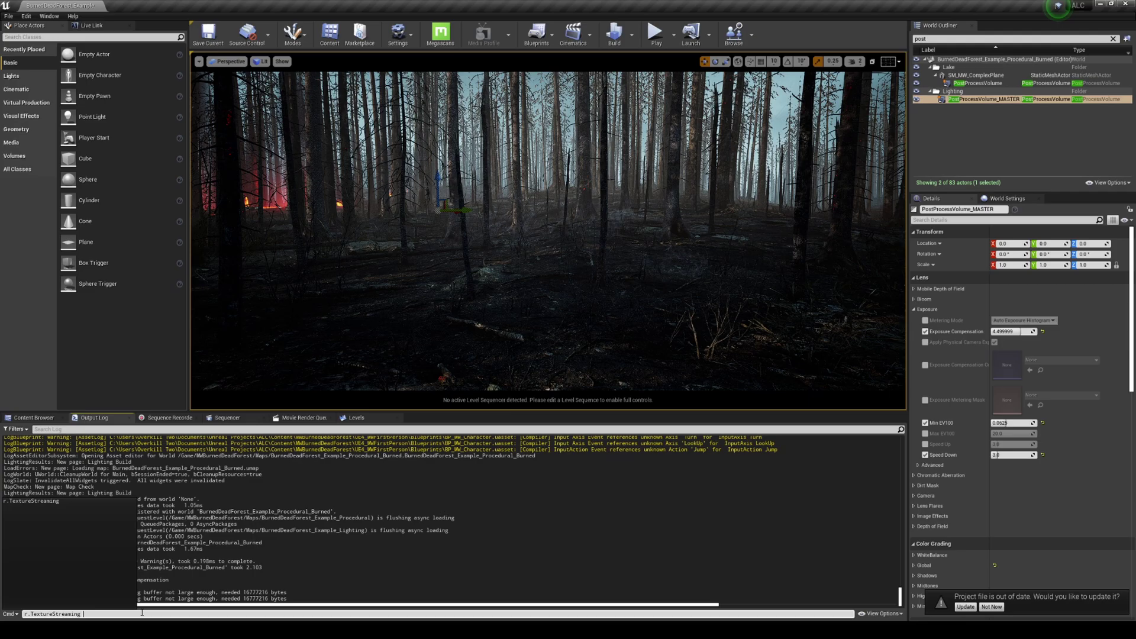
type("0")
key("Return")
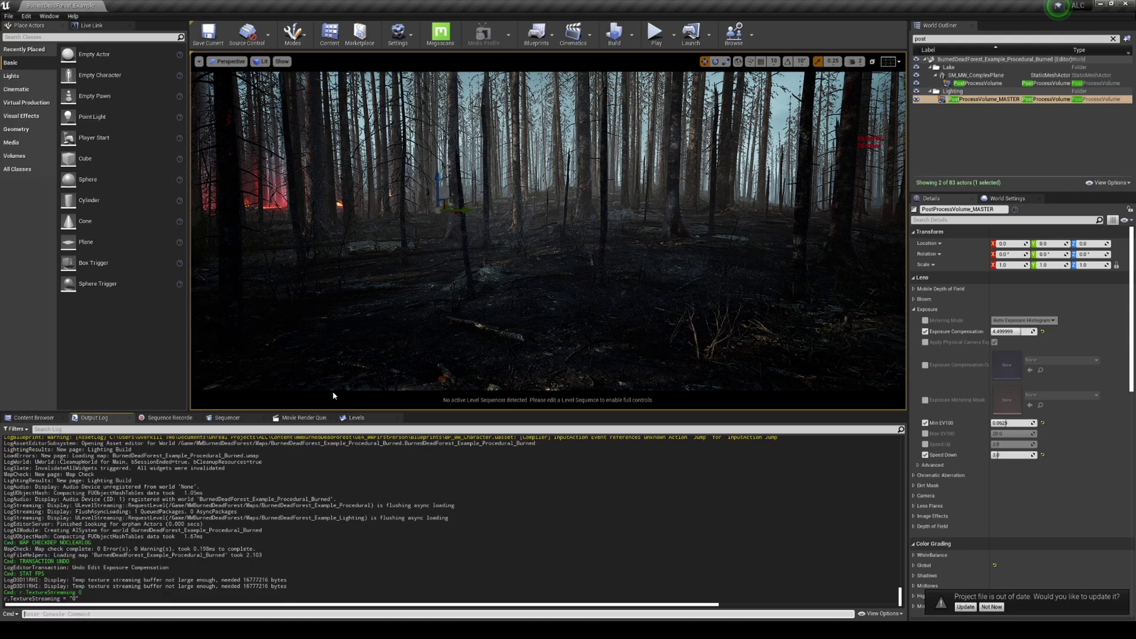
- Fly through the burned forest to examine the charred trees, glowing embers, ground detail and fires
mouse_move(548, 231)
right_mouse_down()
mouse_move(681, 231)
mouse_move(461, 213)
mouse_move(456, 239)
mouse_move(568, 240)
mouse_move(444, 240)
mouse_move(509, 240)
right_mouse_up()
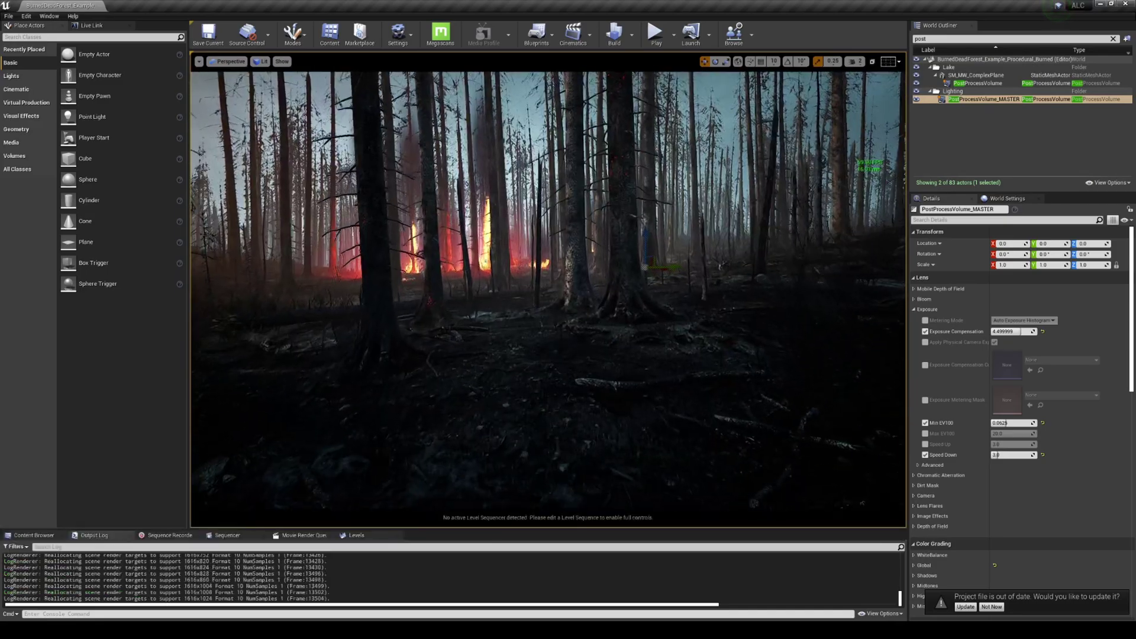
key("w")
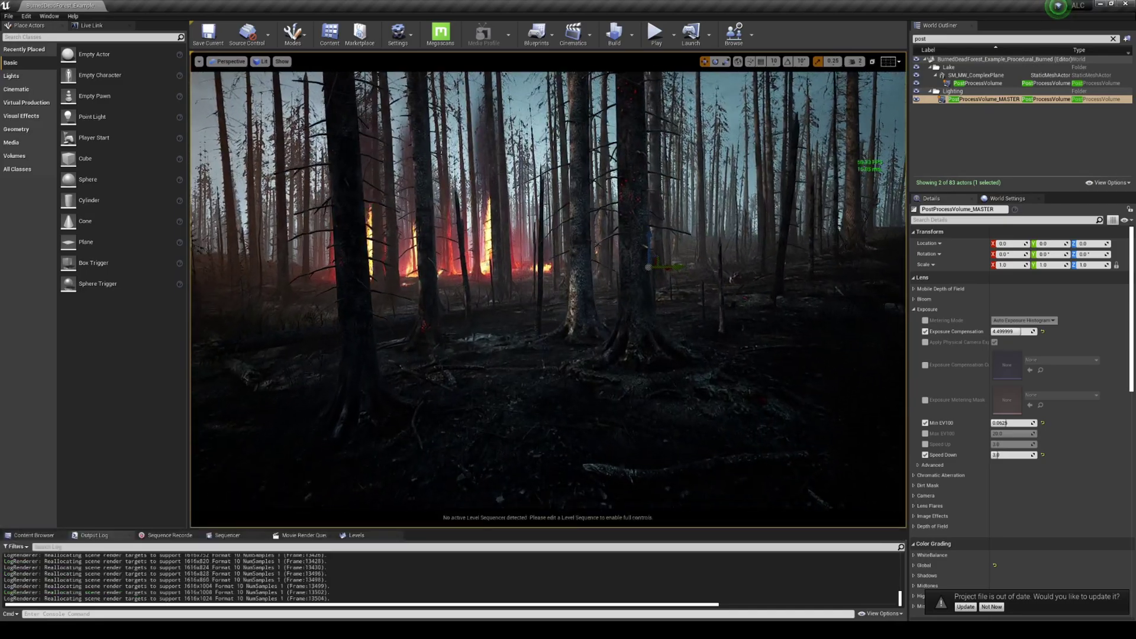
key("w")
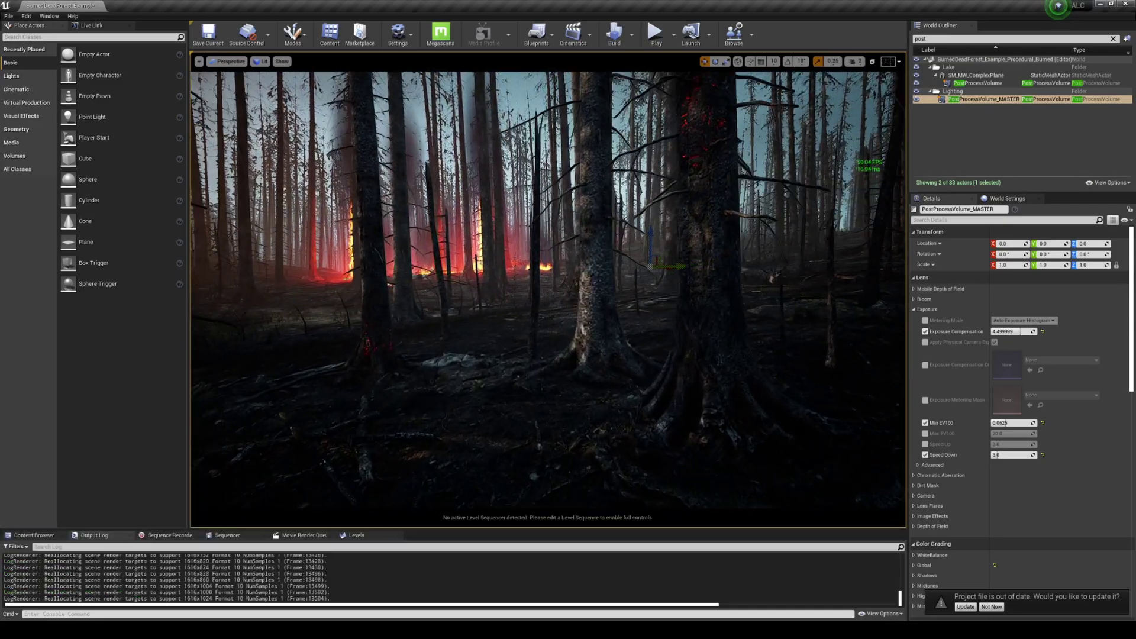
key("w")
key("a")
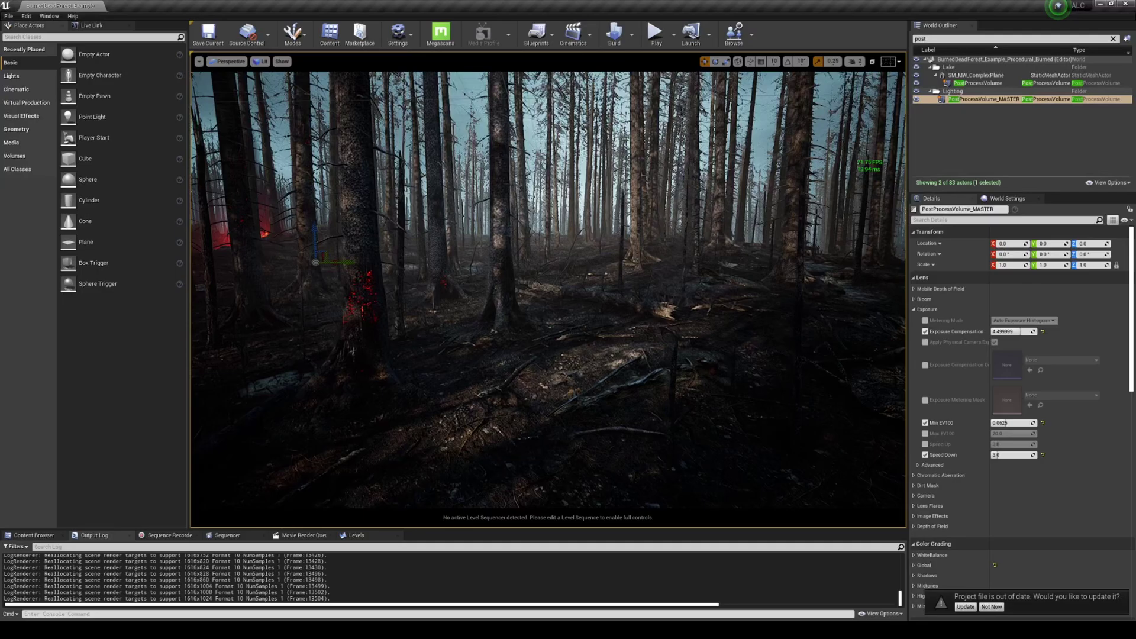
right_click_drag(548, 290, 366, 290)
key("w")
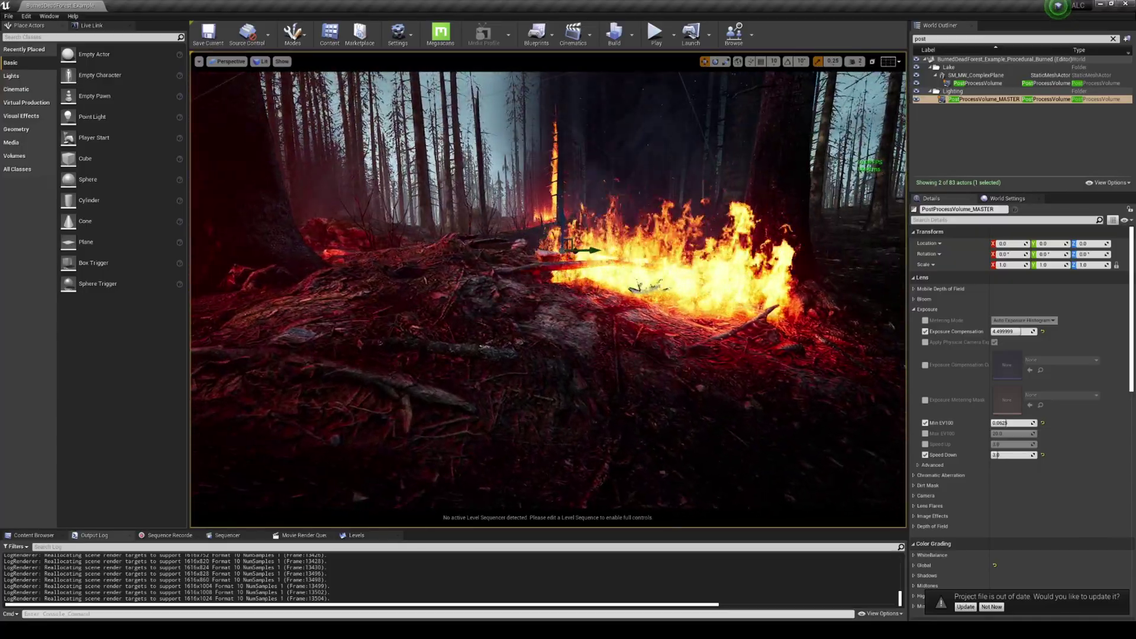
right_click_drag(548, 289, 639, 289)
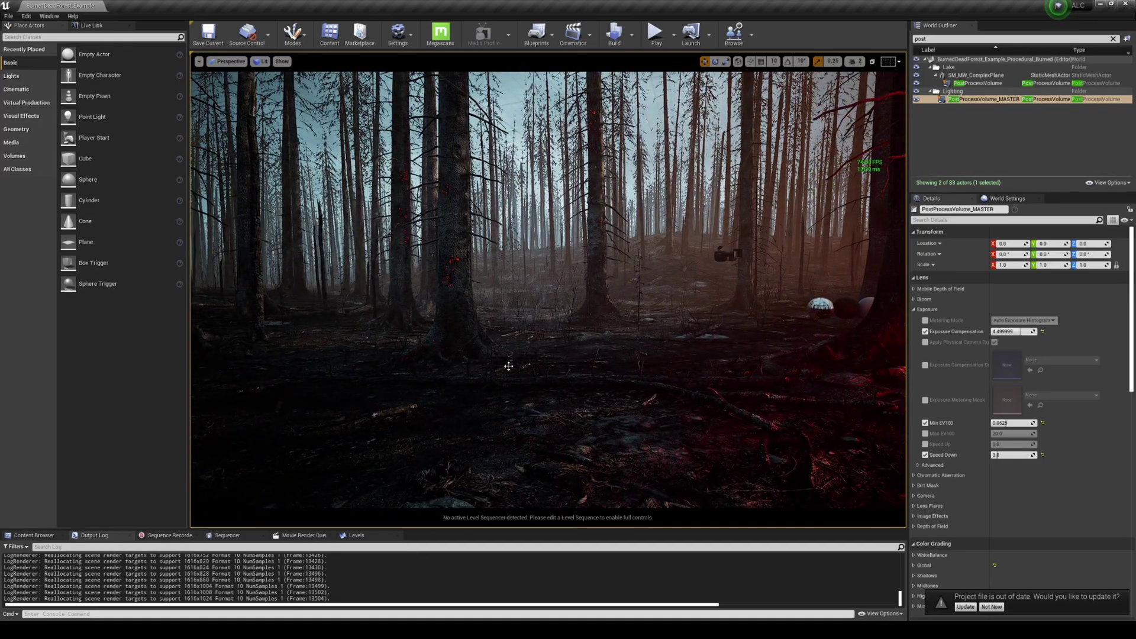
mouse_move(509, 366)
right_mouse_down()
mouse_move(704, 361)
mouse_move(544, 366)
right_mouse_up()
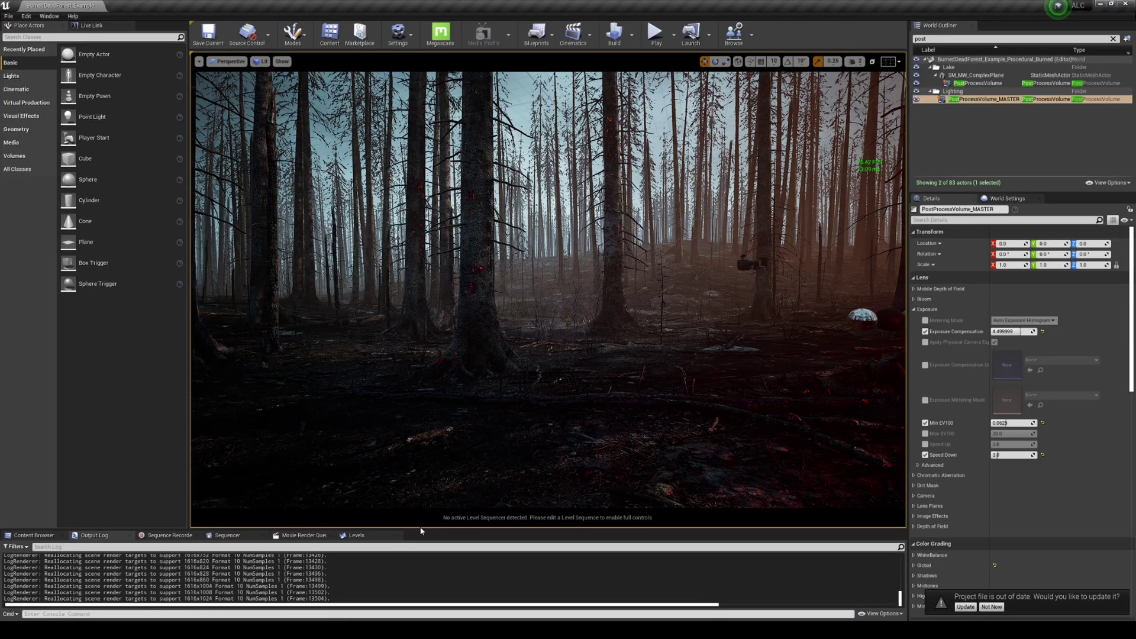
- Enlarge the lower panel area, review the map's sublevels and the level assets in the Maps folder, and look over the current lighting
left_click_drag(414, 528, 414, 400)
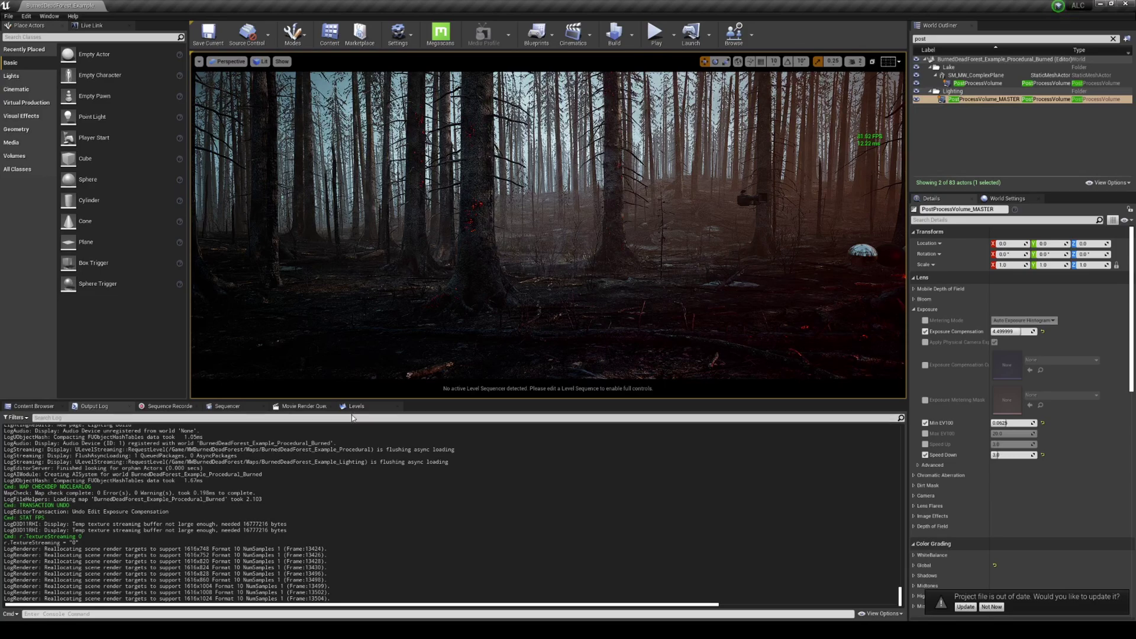
left_click(355, 406)
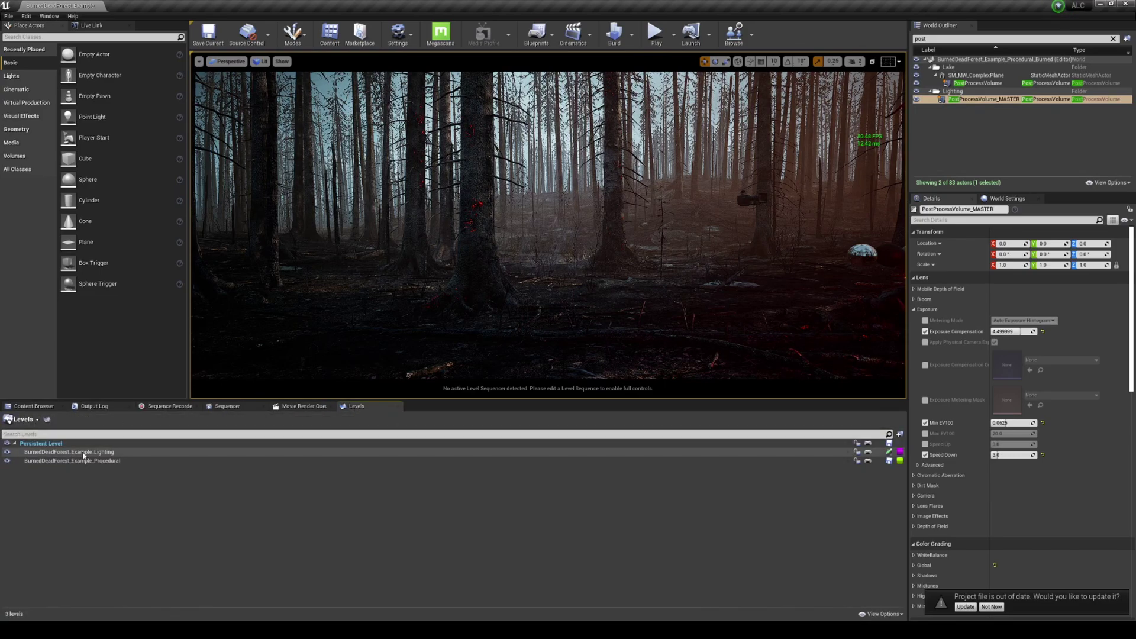
left_click(58, 409)
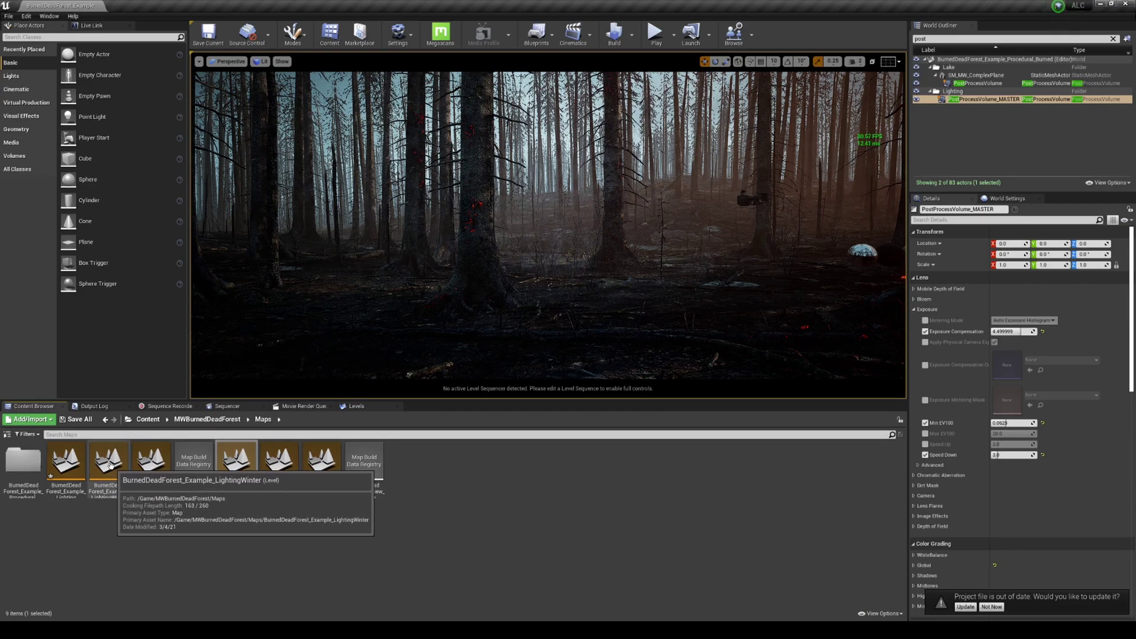
mouse_move(548, 226)
right_mouse_down()
mouse_move(664, 206)
mouse_move(740, 214)
mouse_move(527, 219)
mouse_move(562, 219)
right_mouse_up()
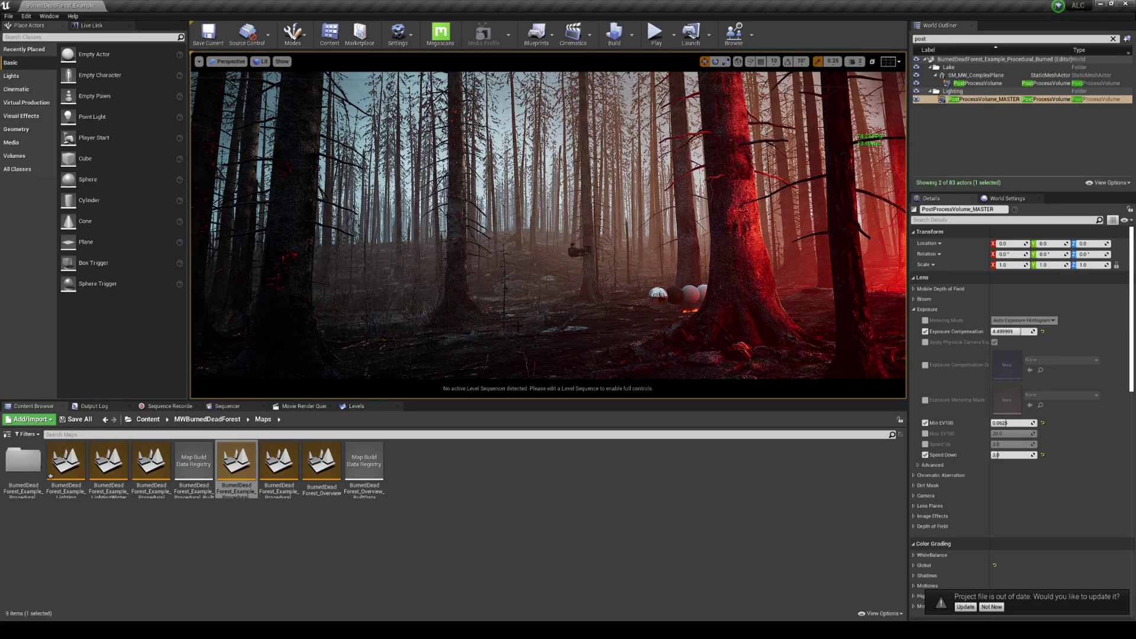
right_click_drag(536, 315, 553, 323)
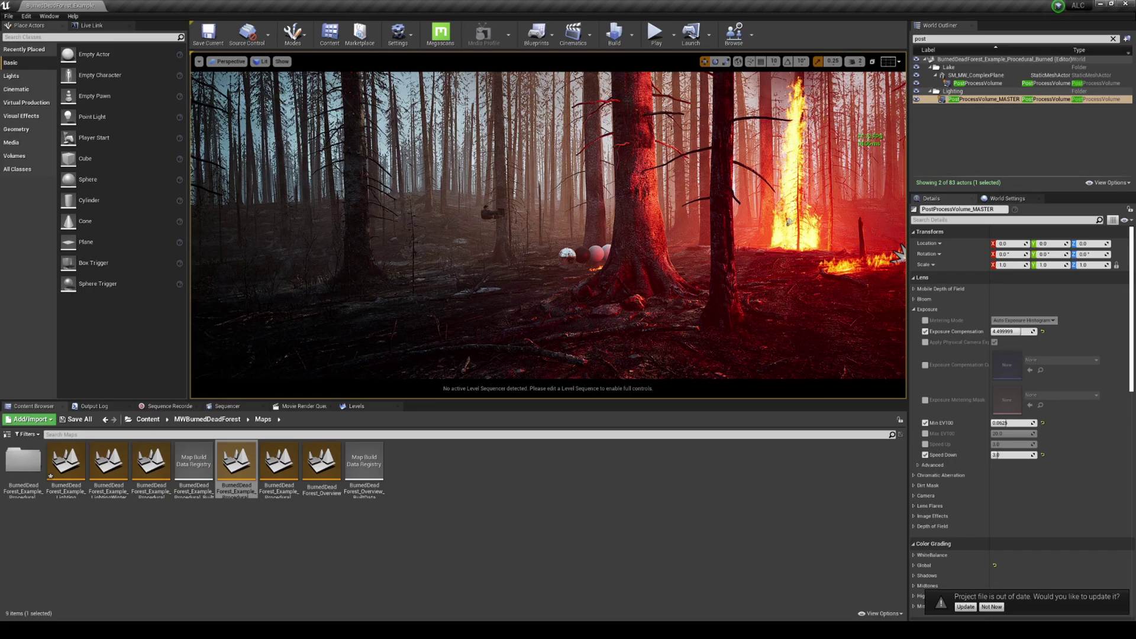
right_click_drag(788, 221, 717, 228)
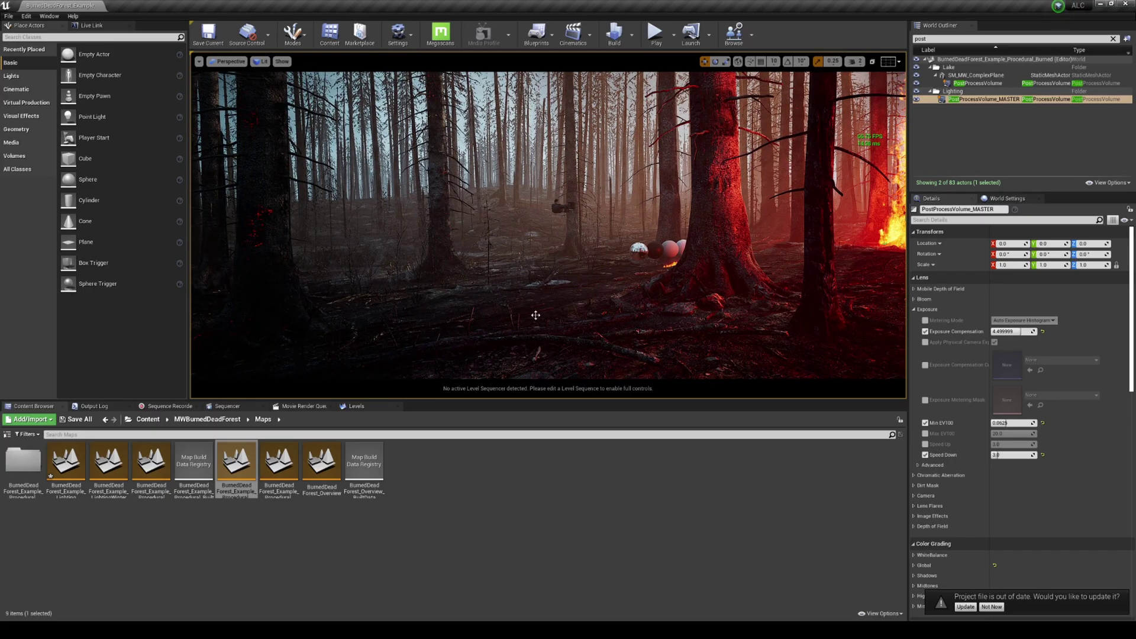
- Hide the BurnedDeadForest_Example_Lighting sublevel and add the existing BurnedDeadForest_Example_LightingWinter level
left_click(356, 406)
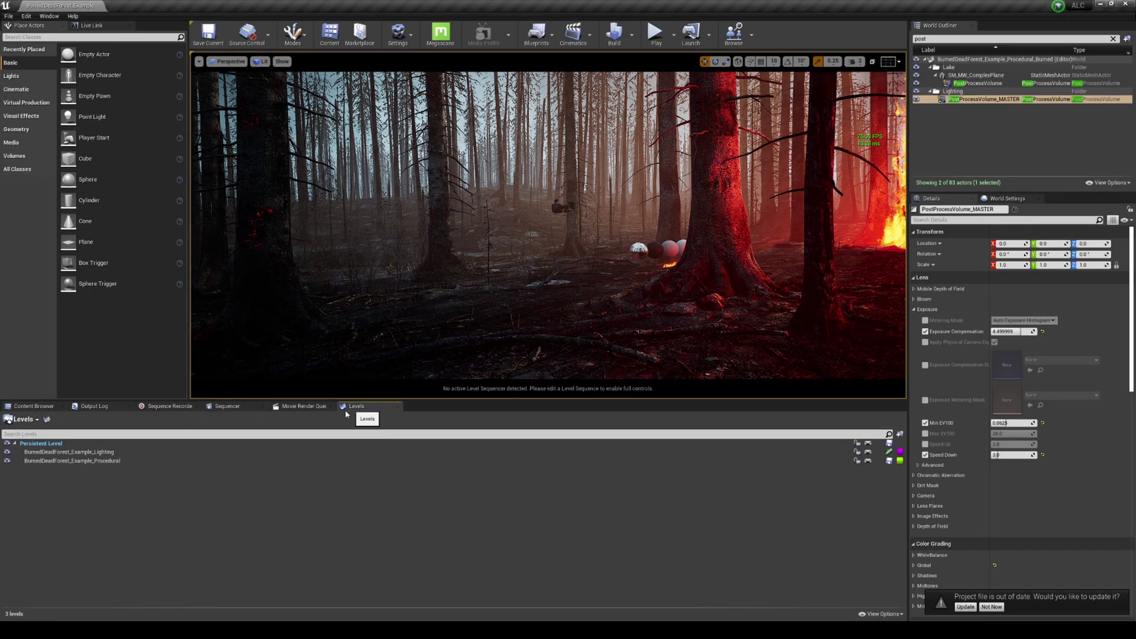
left_click(8, 452)
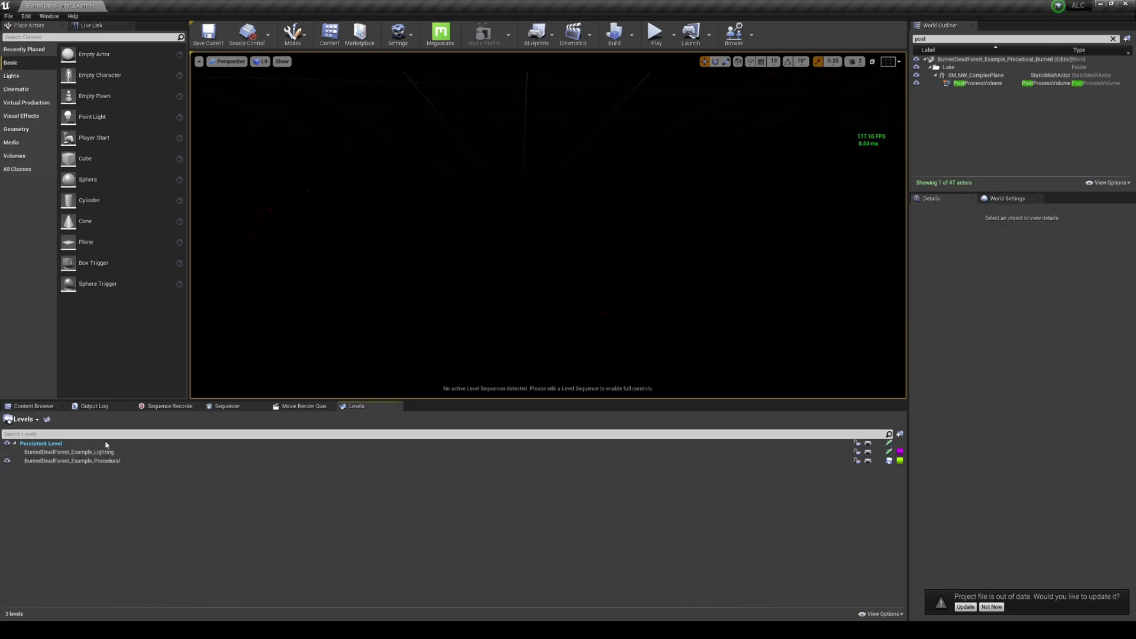
left_click(27, 424)
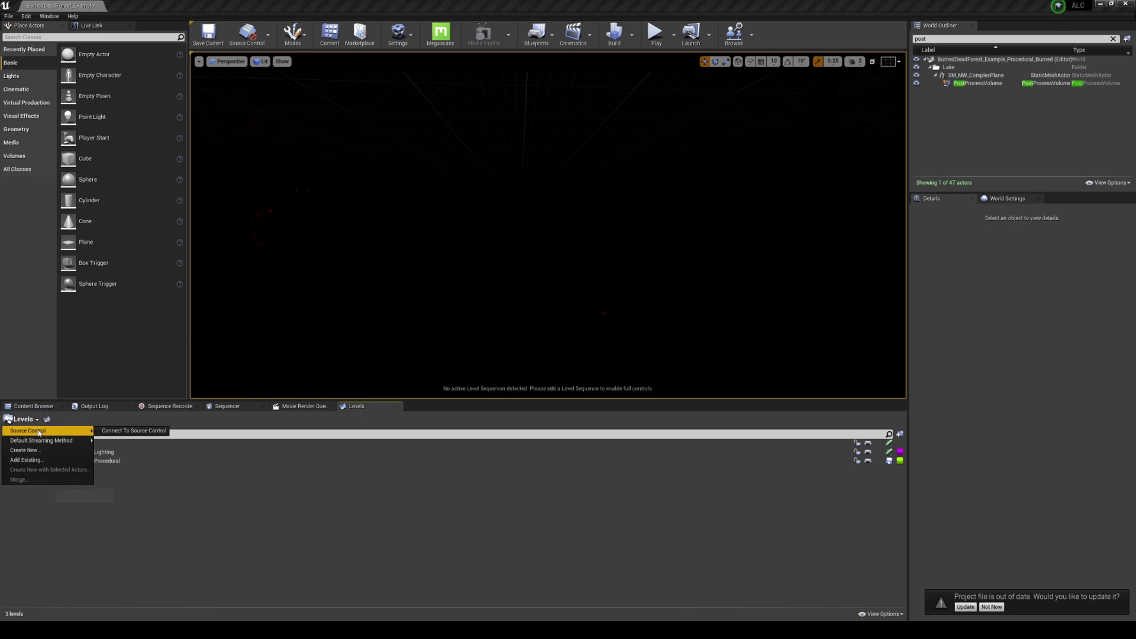
left_click(27, 460)
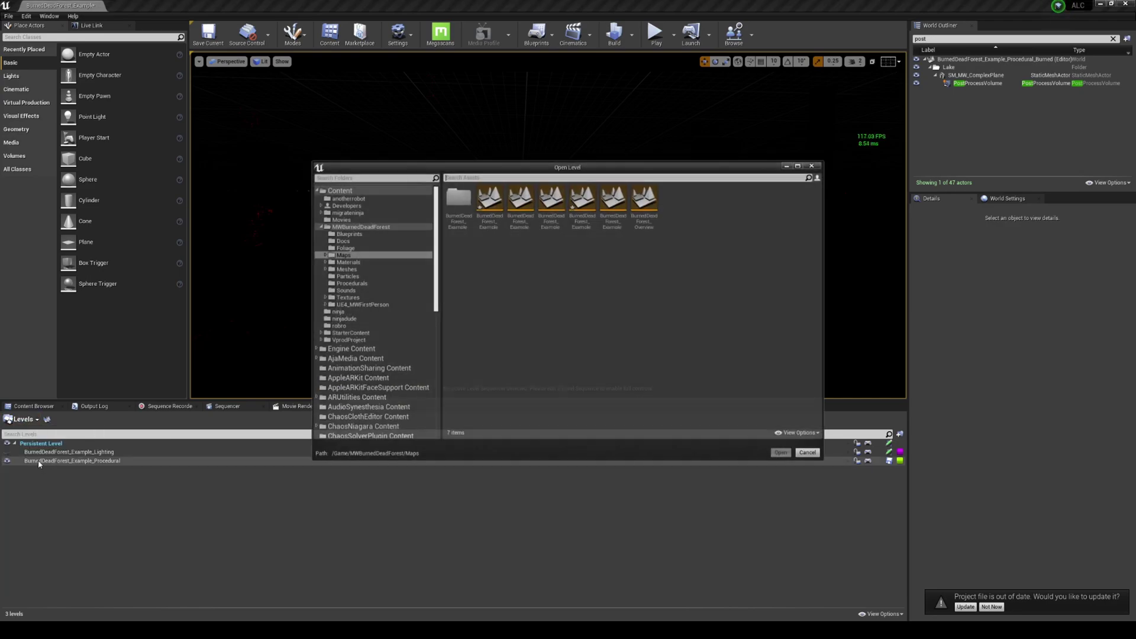
double_click(524, 228)
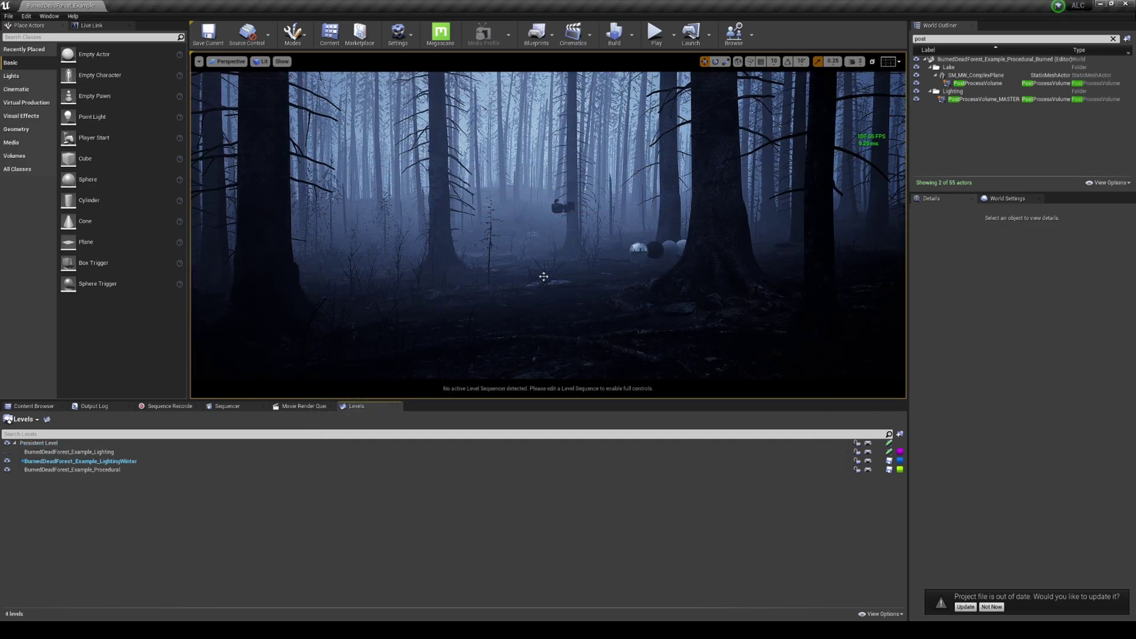
right_click_drag(544, 276, 578, 276)
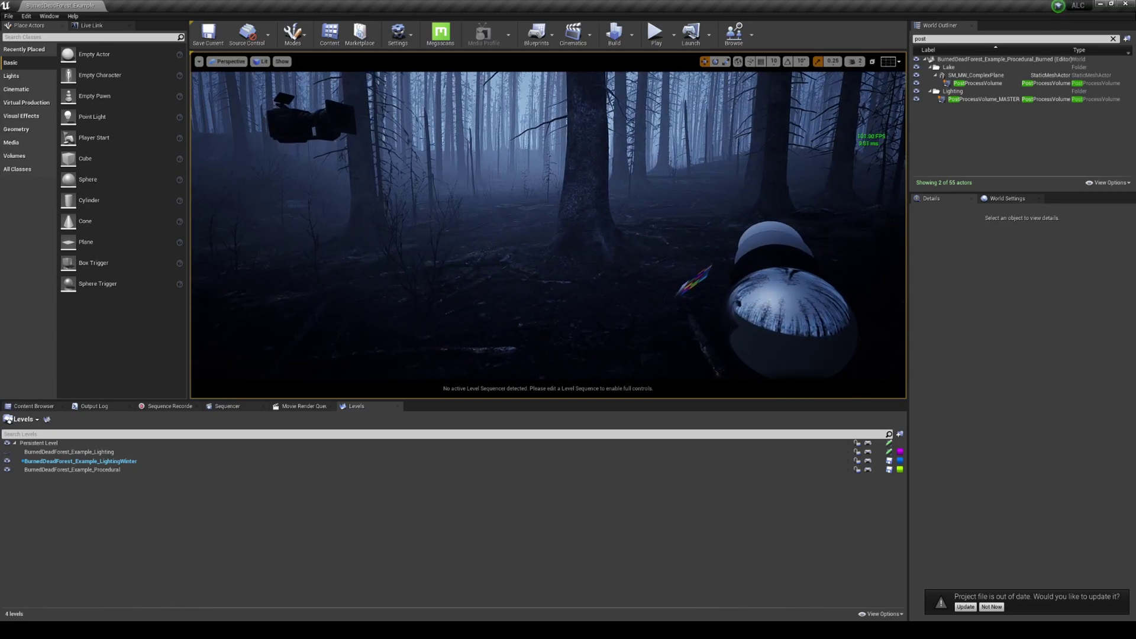
- Place the ninja_unreal_no_swords skeletal mesh from the ninjadude folder in front of the central tree, accepting placement outside the level bounds
left_click(32, 406)
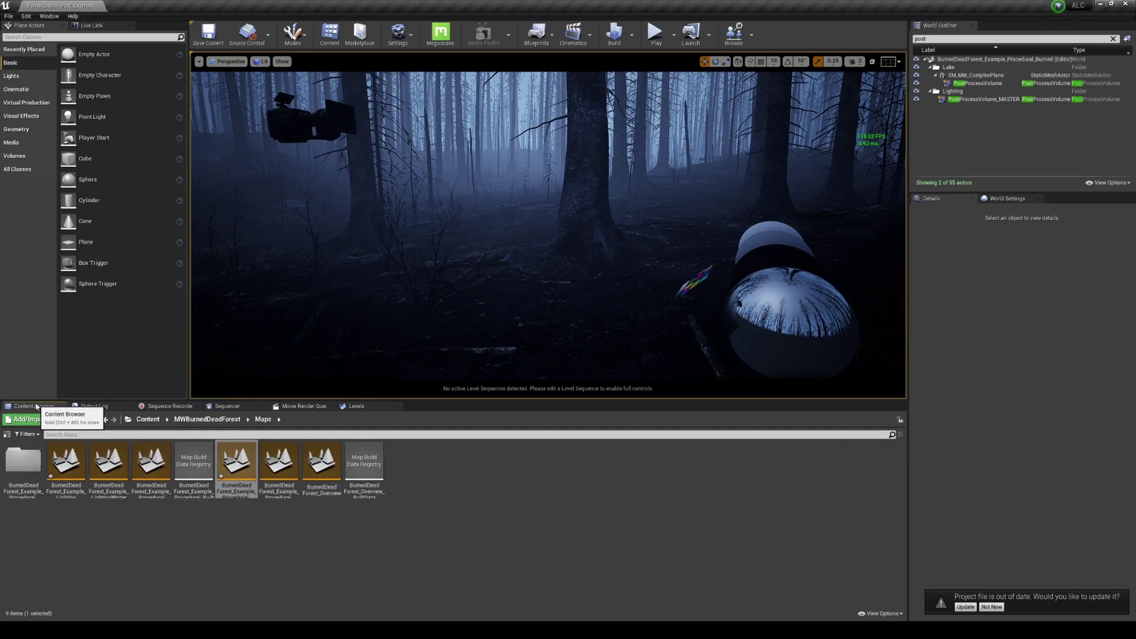
left_click(151, 422)
double_click(282, 476)
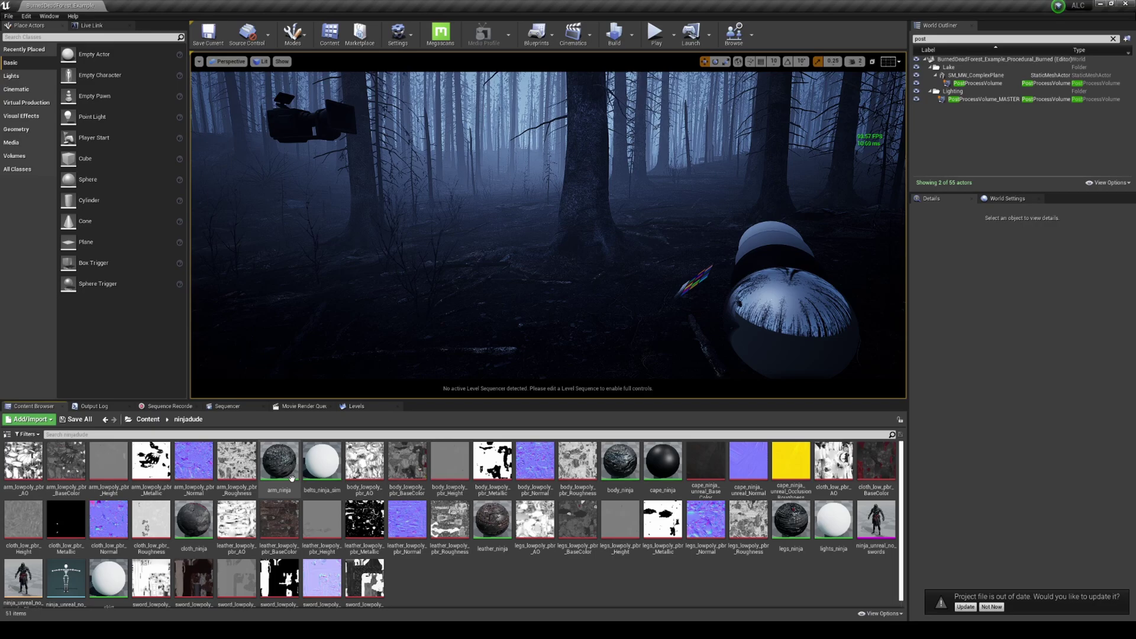
left_click_drag(876, 521, 581, 322)
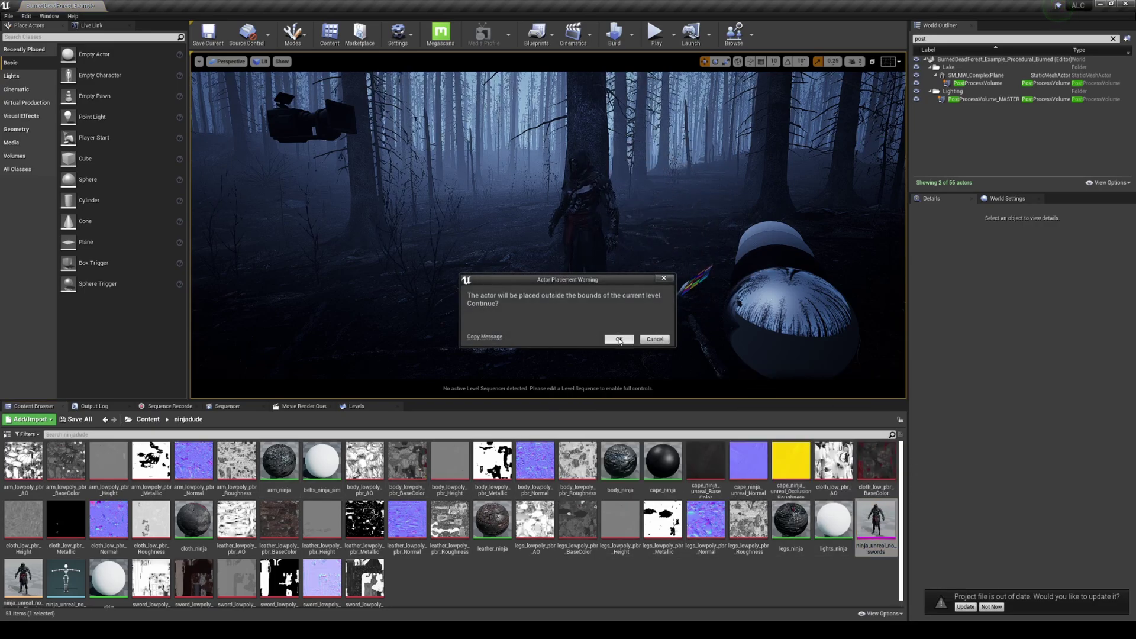
left_click(619, 339)
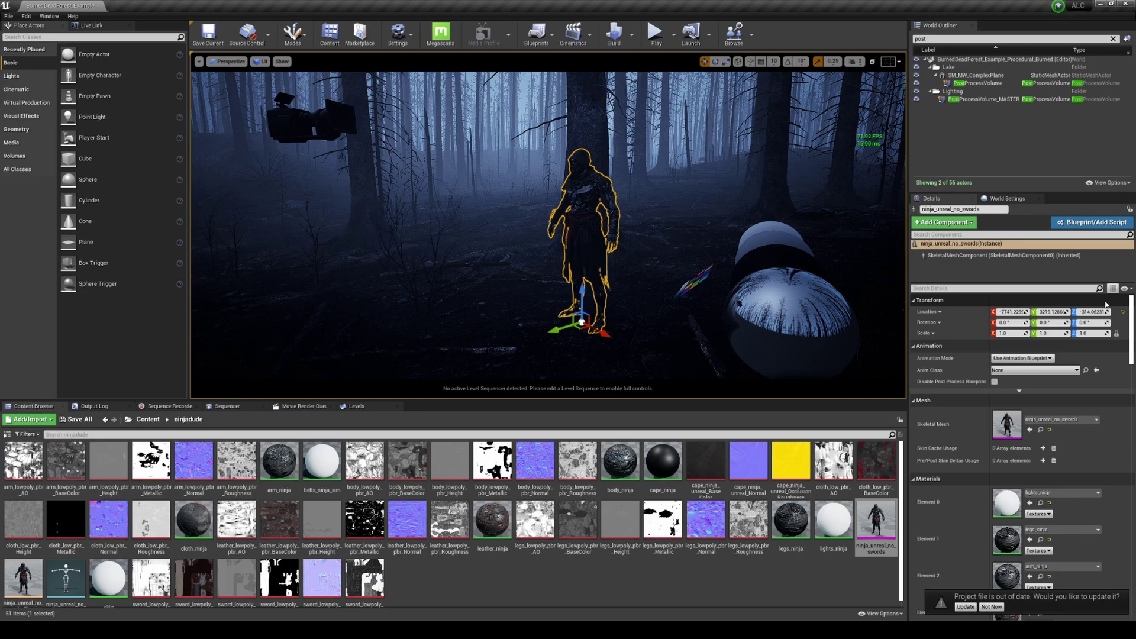
left_click(1122, 313)
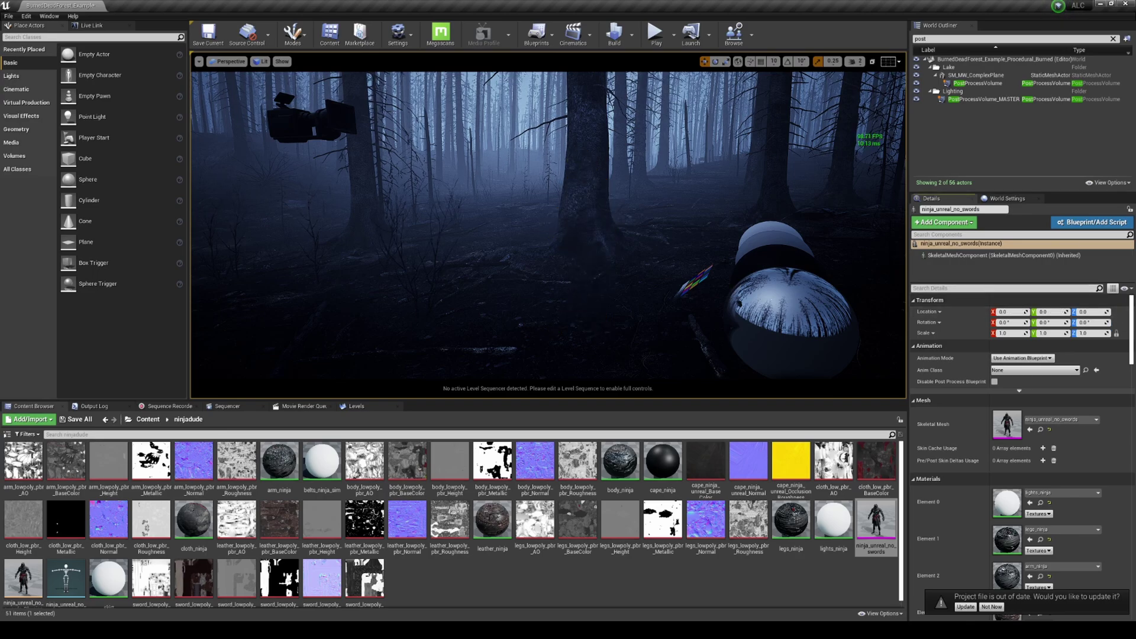
right_click_drag(610, 261, 581, 261)
key("ctrl+z")
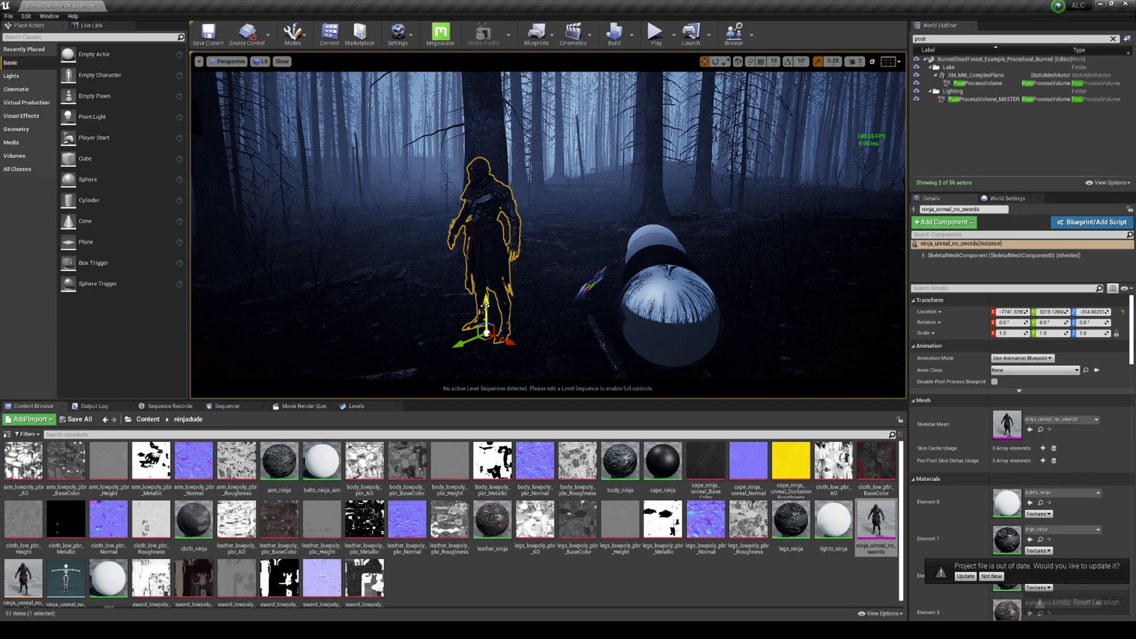
- Lower the ninja slightly onto the forest floor, to a Z location of about -319, and deselect everything
left_click_drag(485, 304, 484, 313)
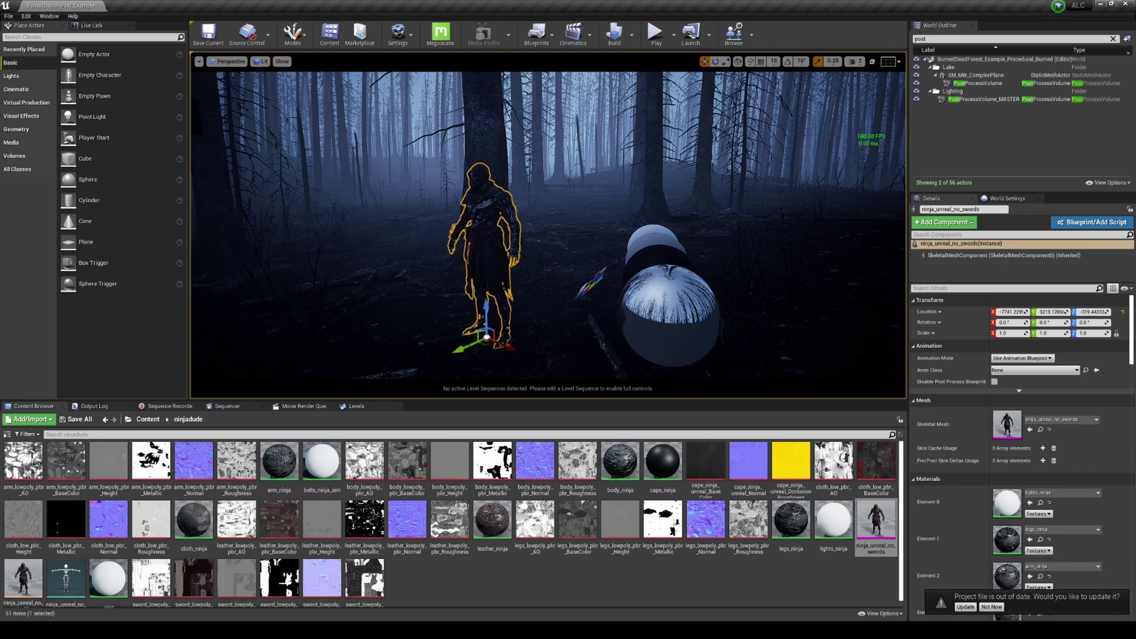
right_click_drag(548, 225, 687, 266)
left_click_drag(568, 225, 675, 237, "alt")
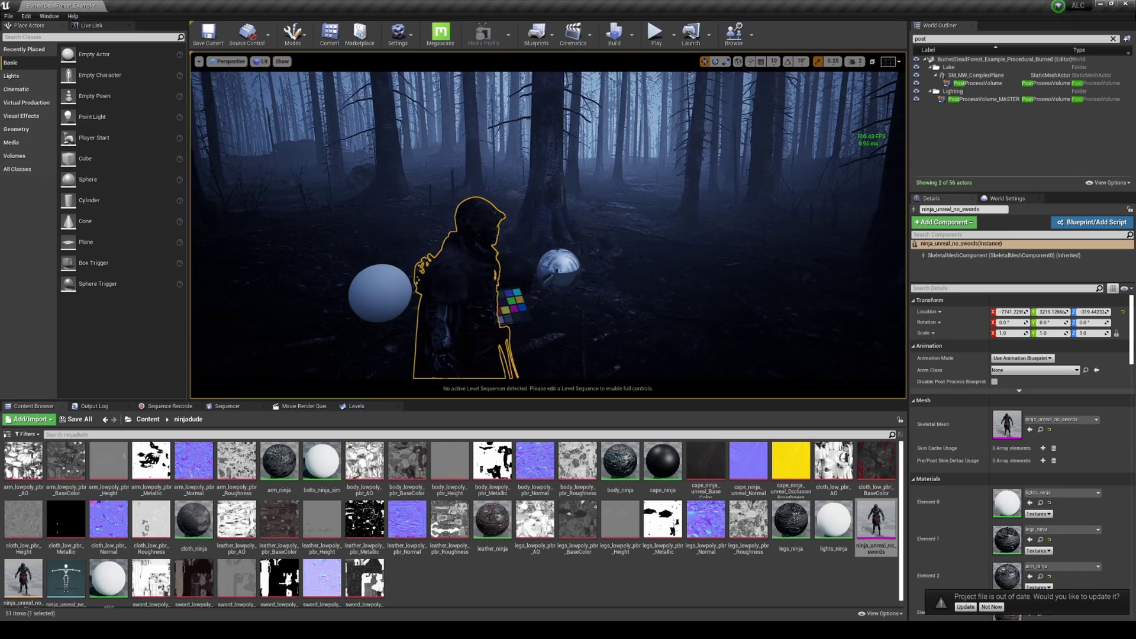
left_click(675, 248)
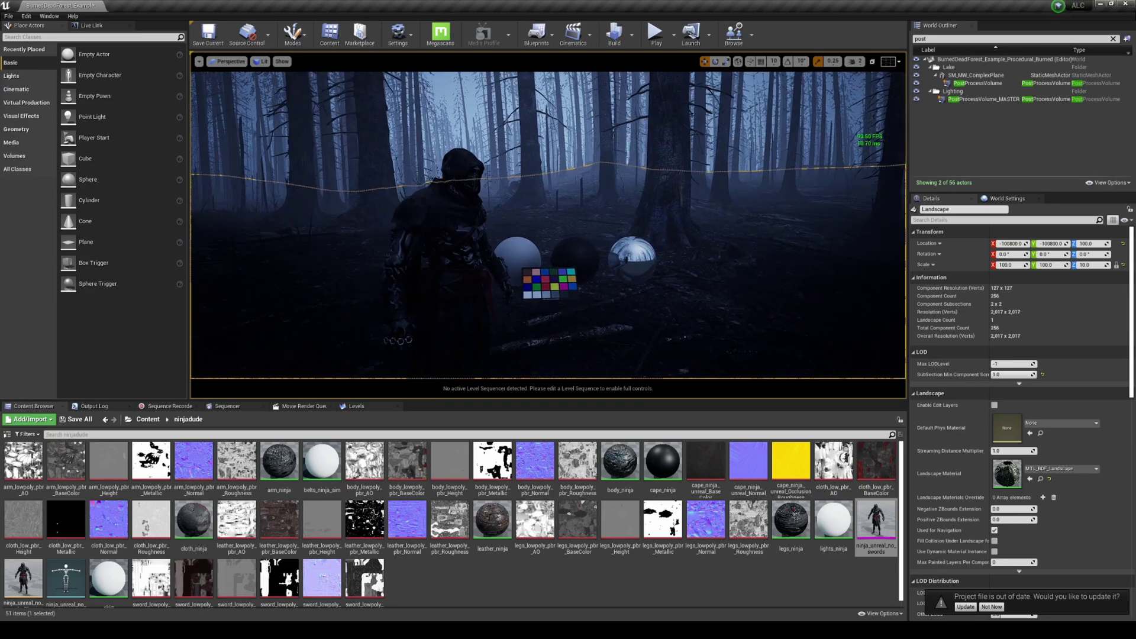
key("Escape")
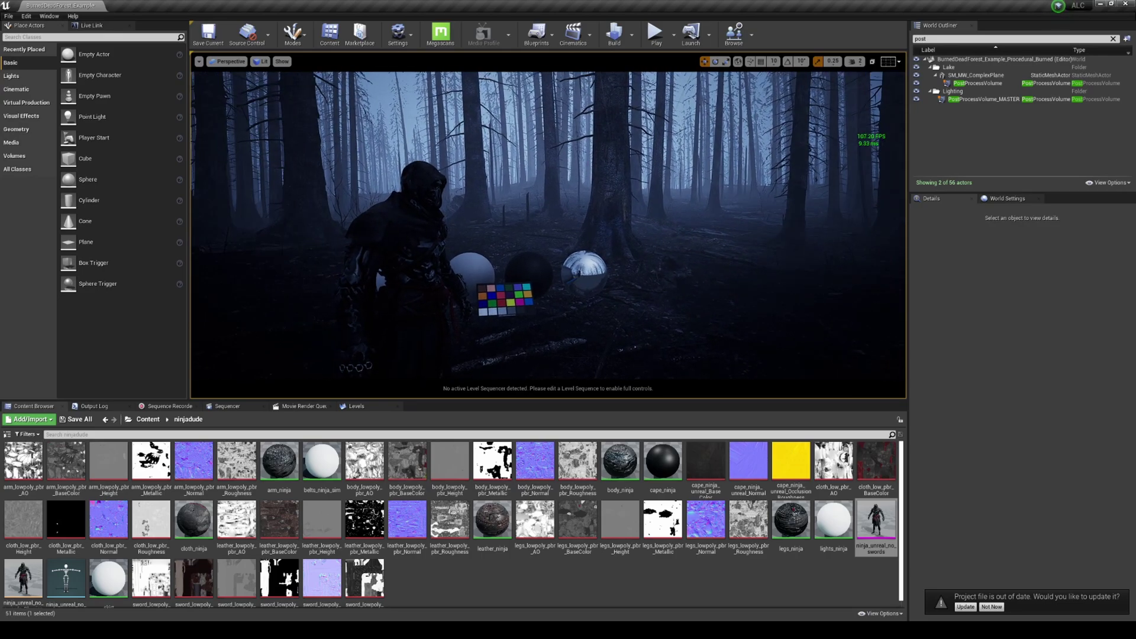
right_click_drag(548, 225, 568, 237)
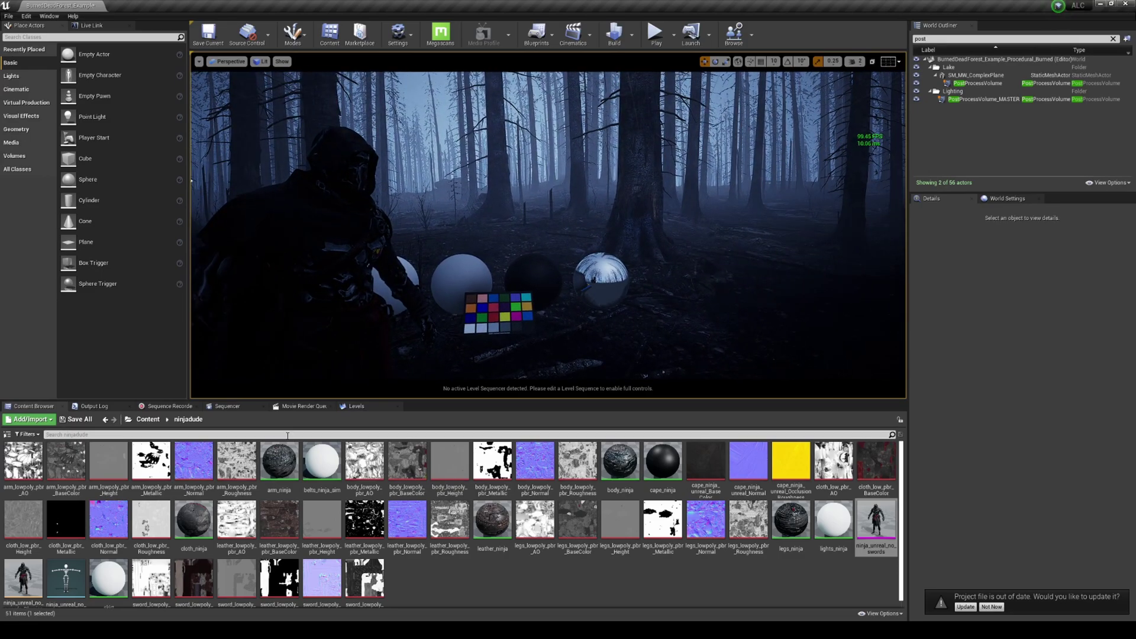
- Open the MF_MW_Winter material function from the MWBurnedDeadForest/Materials/MASTER/Func folder
left_click(148, 419)
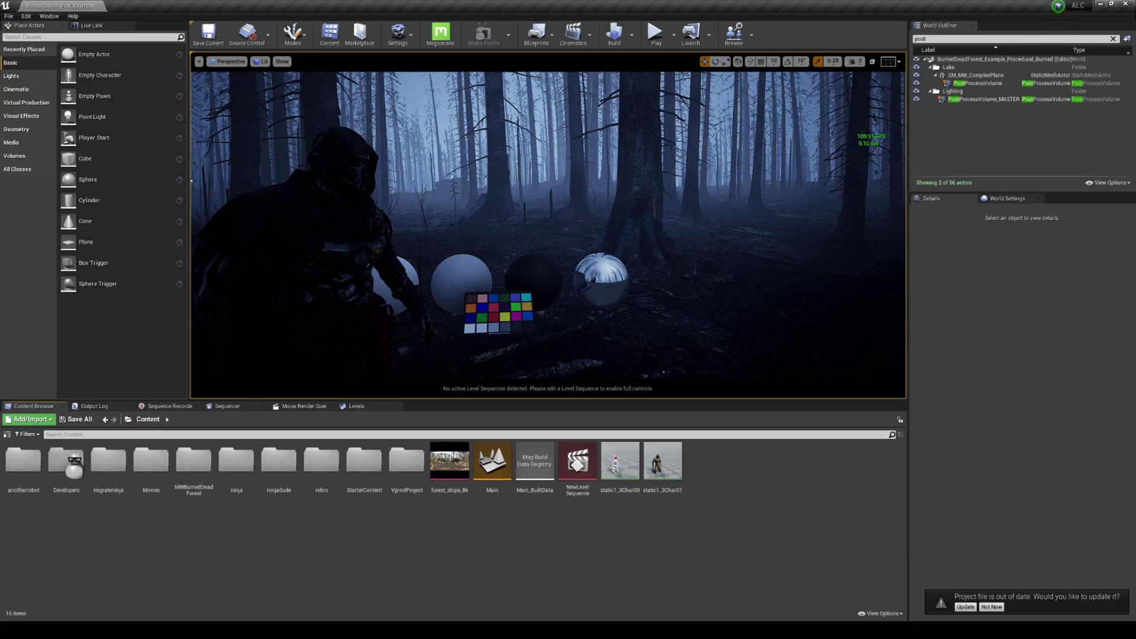
mouse_move(548, 237)
right_mouse_down()
mouse_move(586, 237)
mouse_move(514, 237)
mouse_move(527, 237)
right_mouse_up()
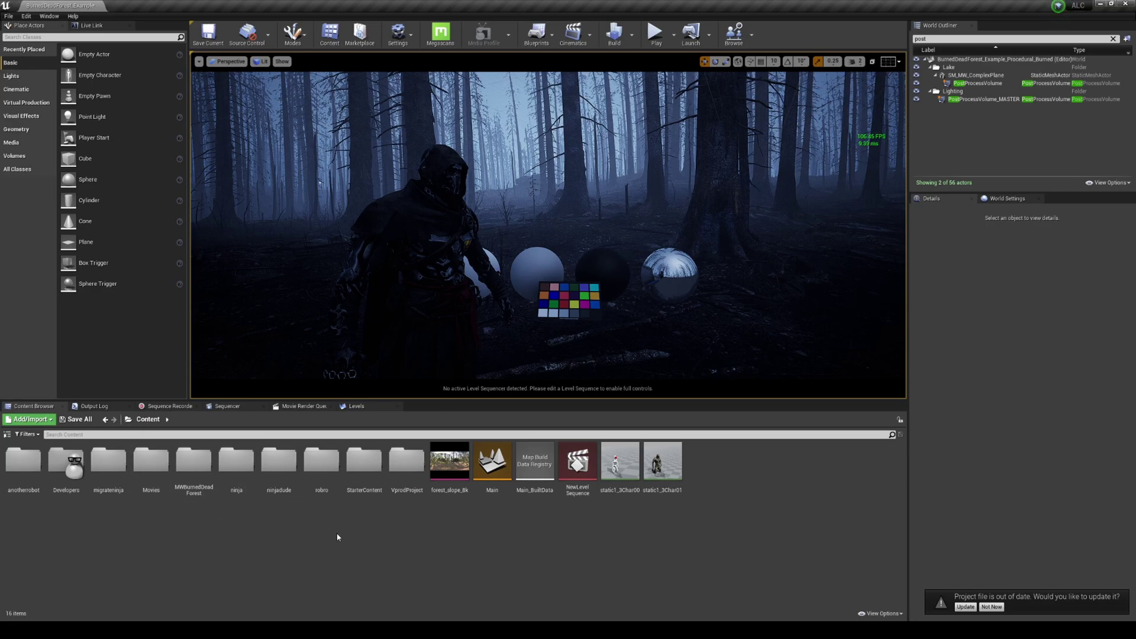
double_click(189, 489)
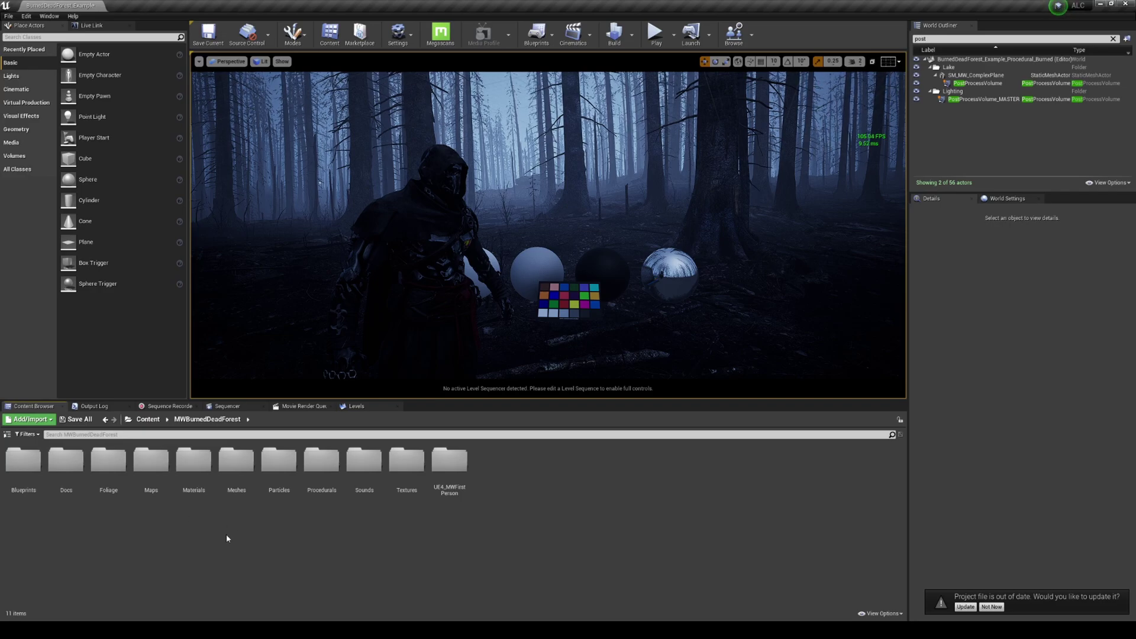
double_click(194, 471)
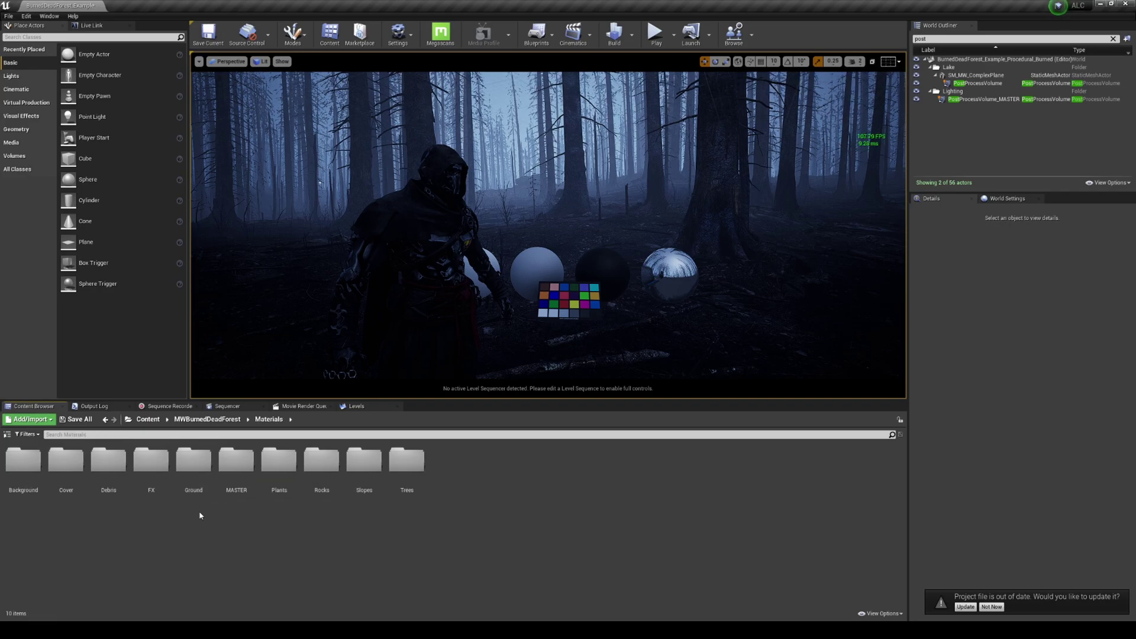
double_click(236, 464)
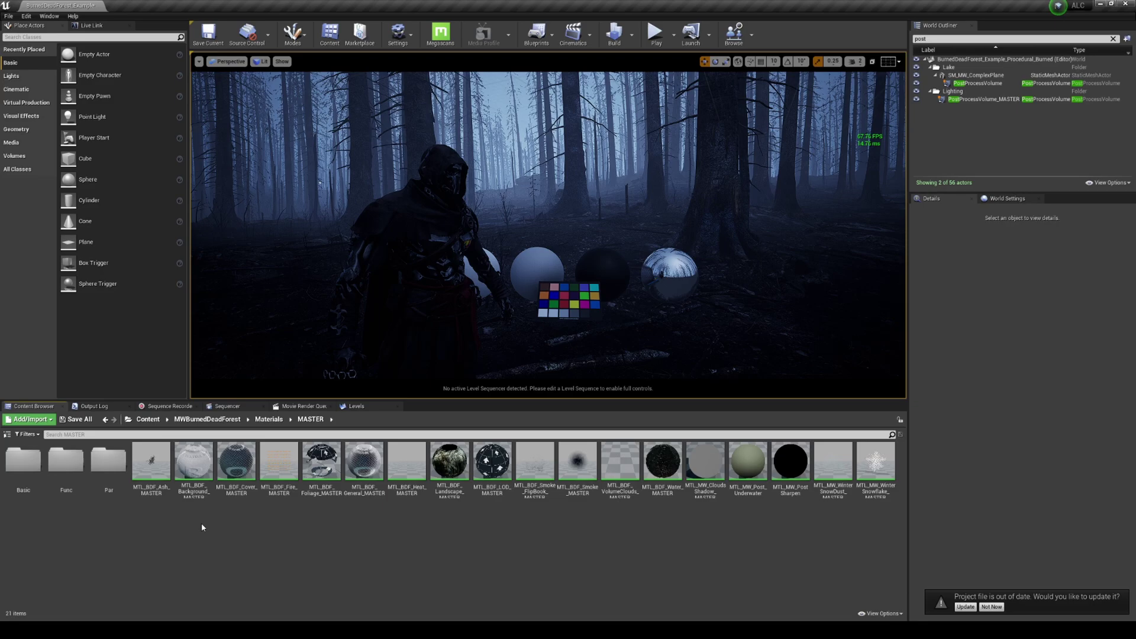
double_click(66, 461)
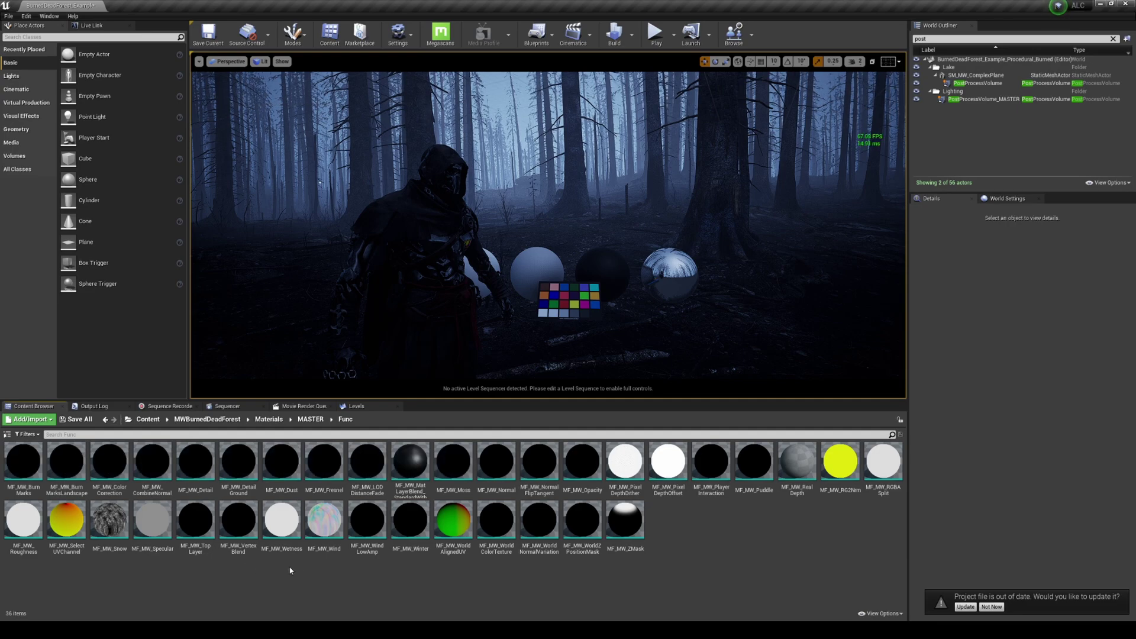
double_click(424, 548)
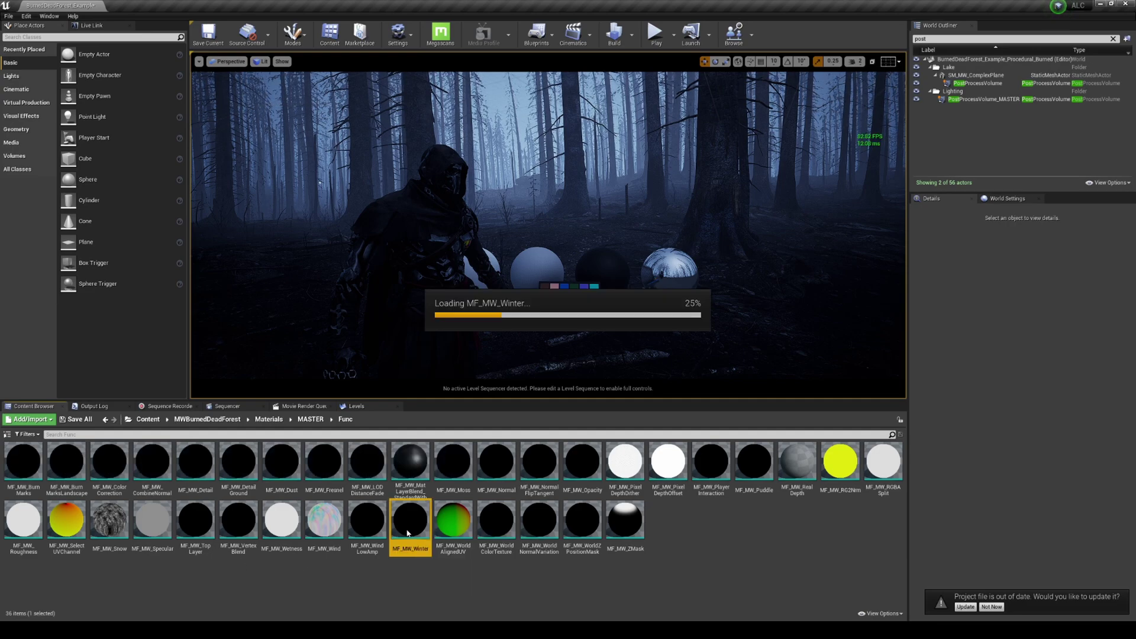
- Set the default value of all five MW_UseWinter switch parameters in the WinterSwitches group to true, then save and close the material function
scroll(494, 265, "down", 1)
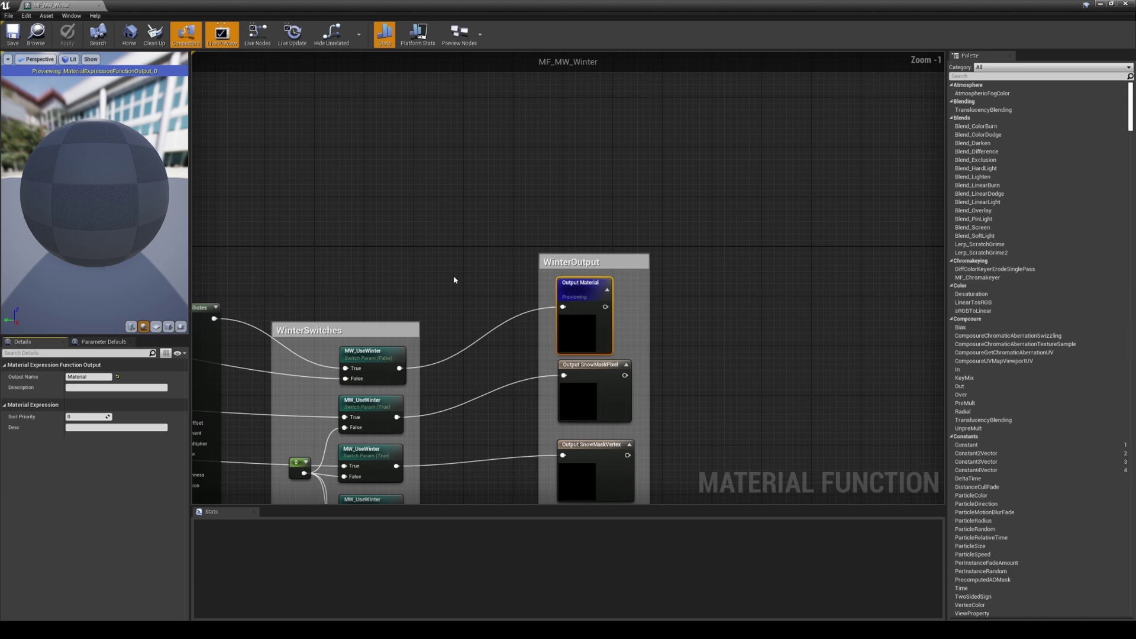
right_click_drag(439, 277, 632, 125)
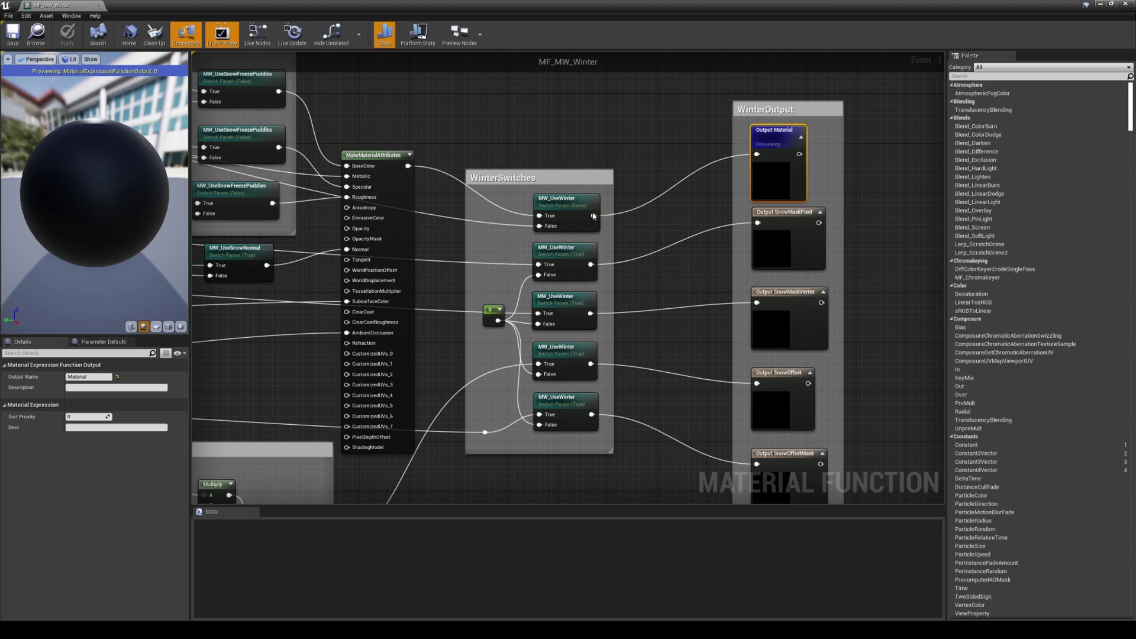
left_click(560, 200)
left_click(571, 250, "ctrl")
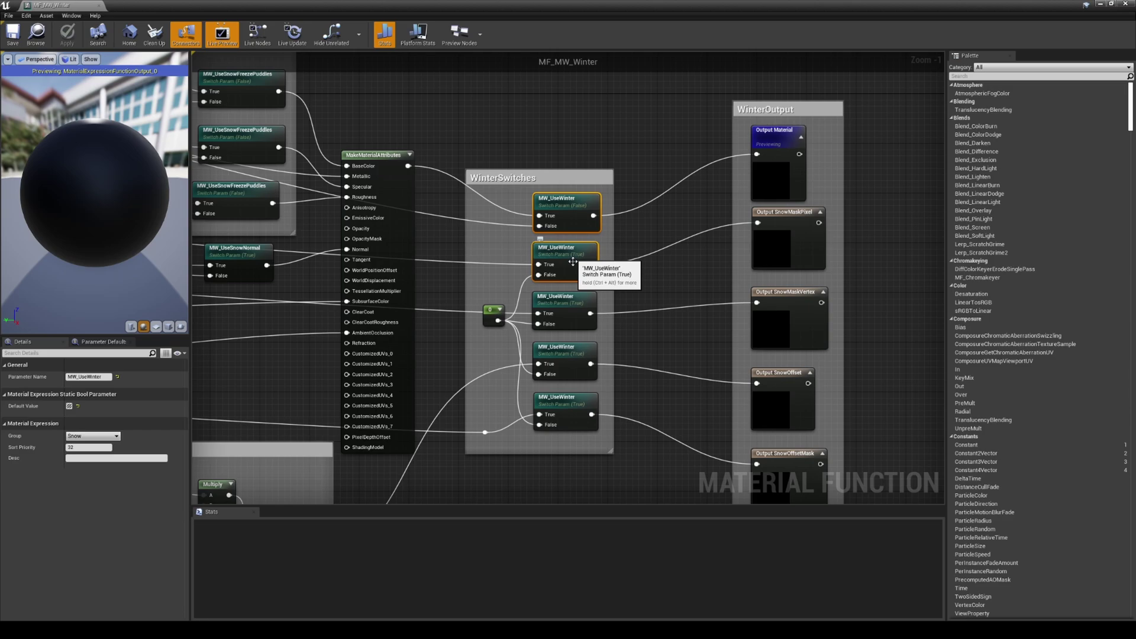
left_click(573, 300, "ctrl")
left_click(569, 349, "ctrl")
left_click(565, 400, "ctrl")
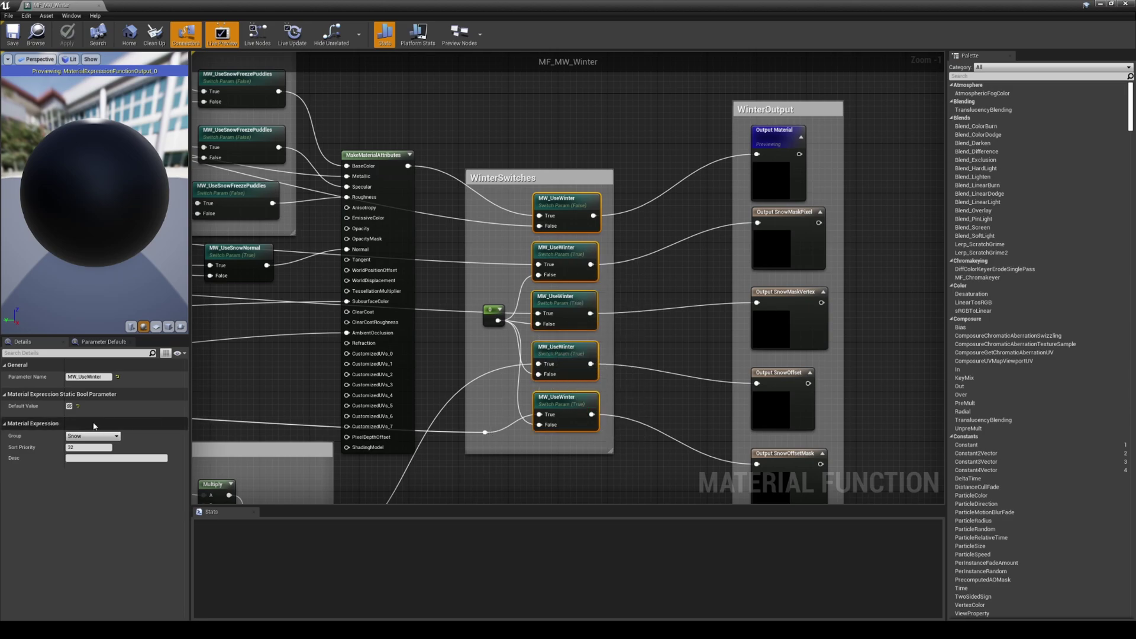
left_click(68, 406)
left_click(69, 406)
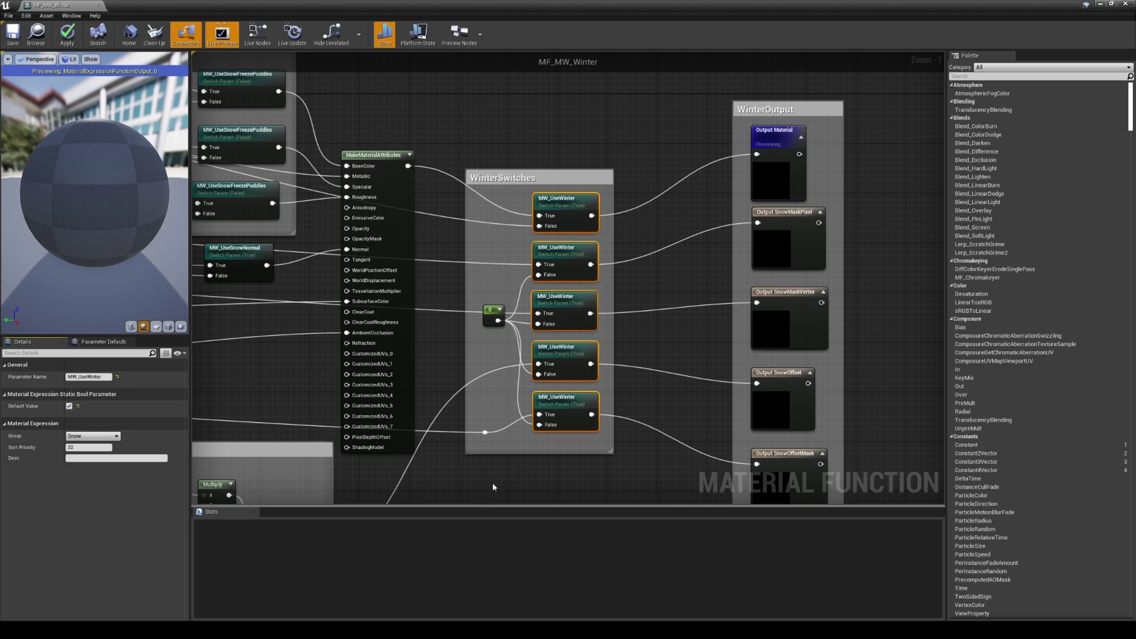
key("ctrl+s")
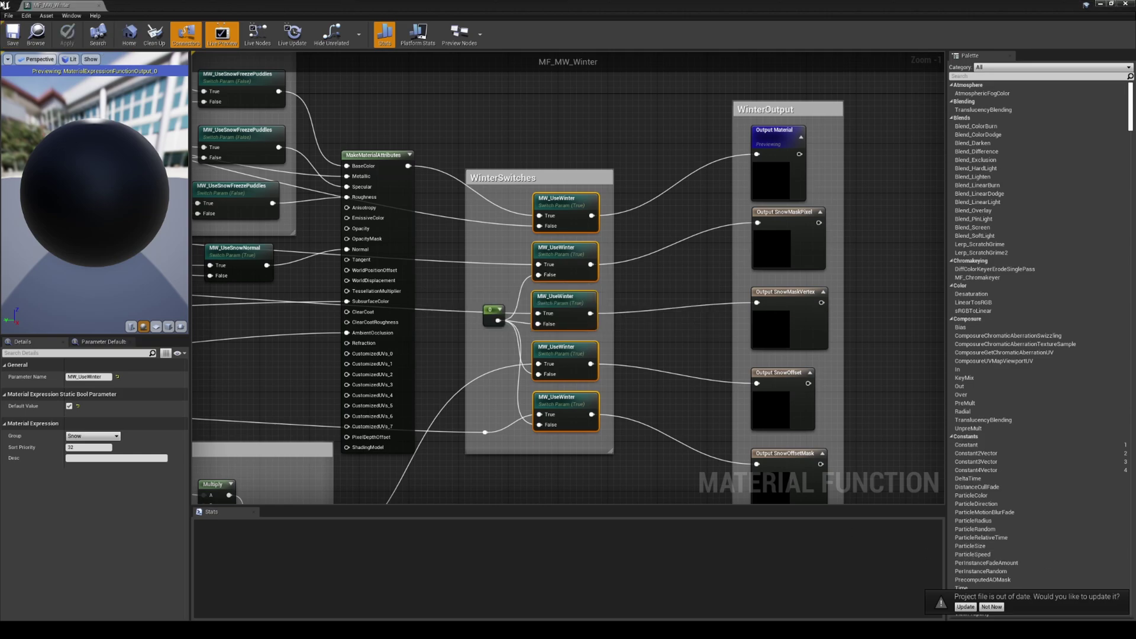
left_click(1124, 4)
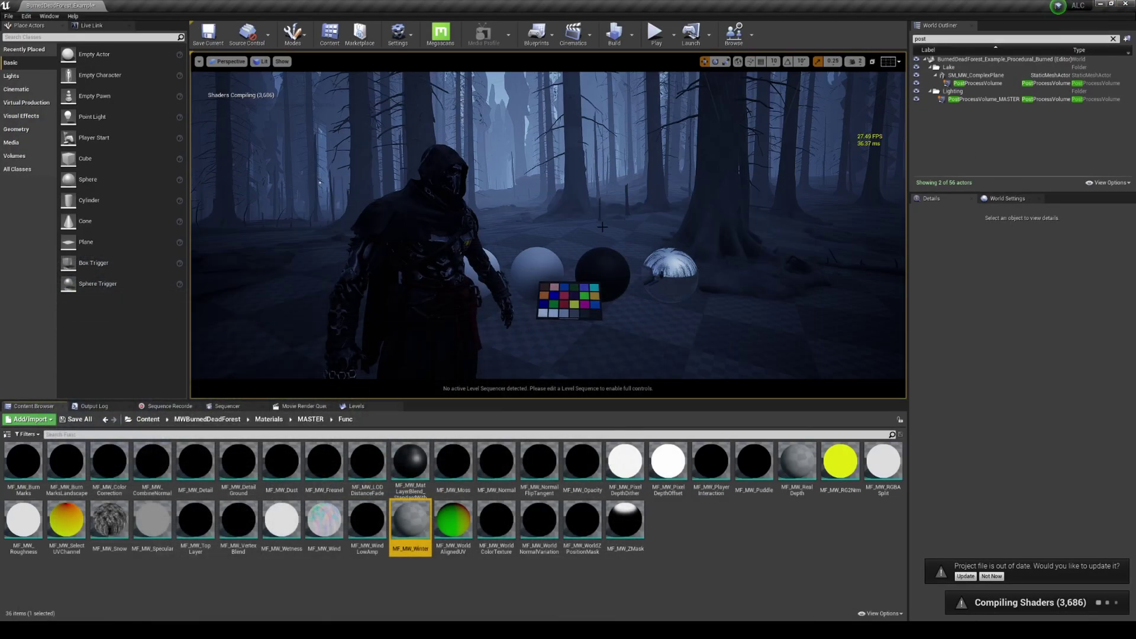
- Set the engine scalability quality to High and reframe the ninja with nothing selected
right_click_drag(603, 226, 793, 237)
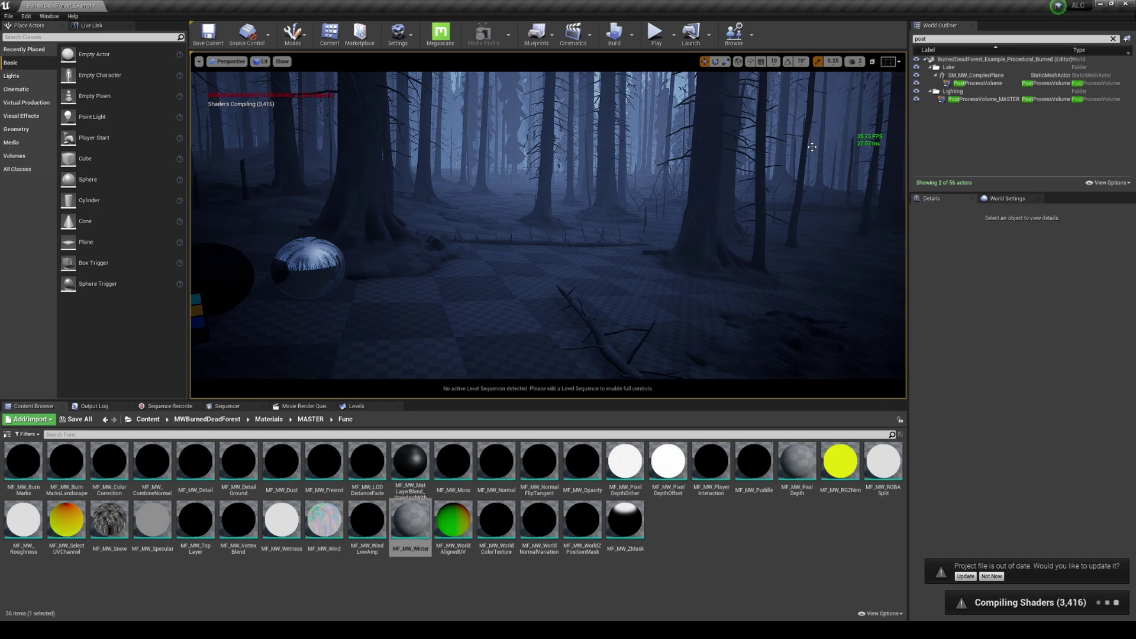
right_click_drag(811, 146, 882, 155)
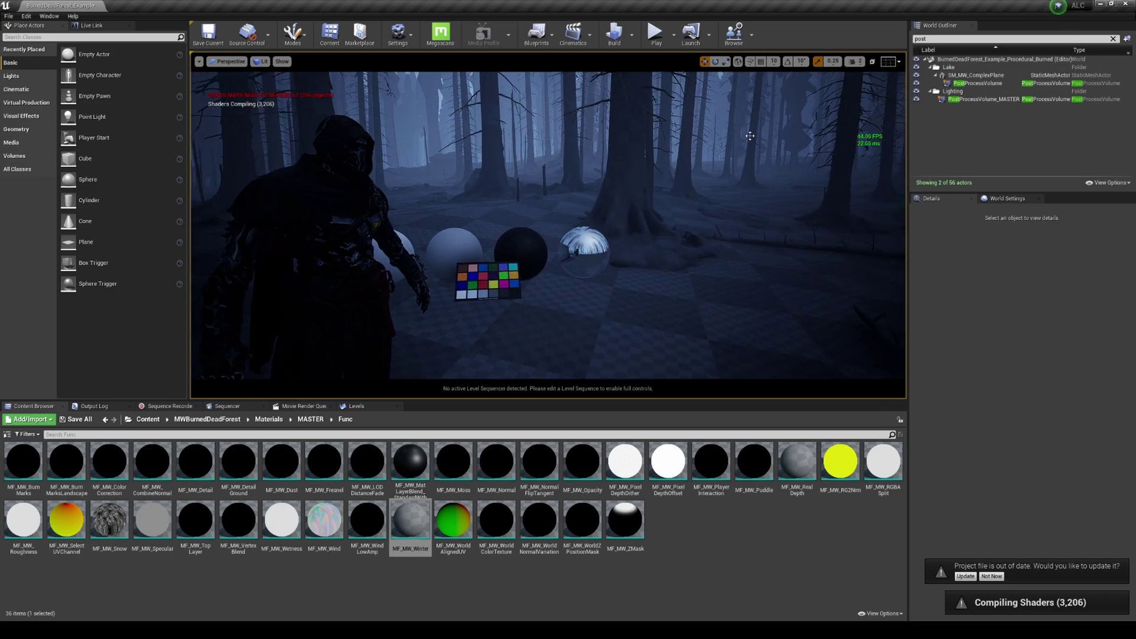
left_click(398, 32)
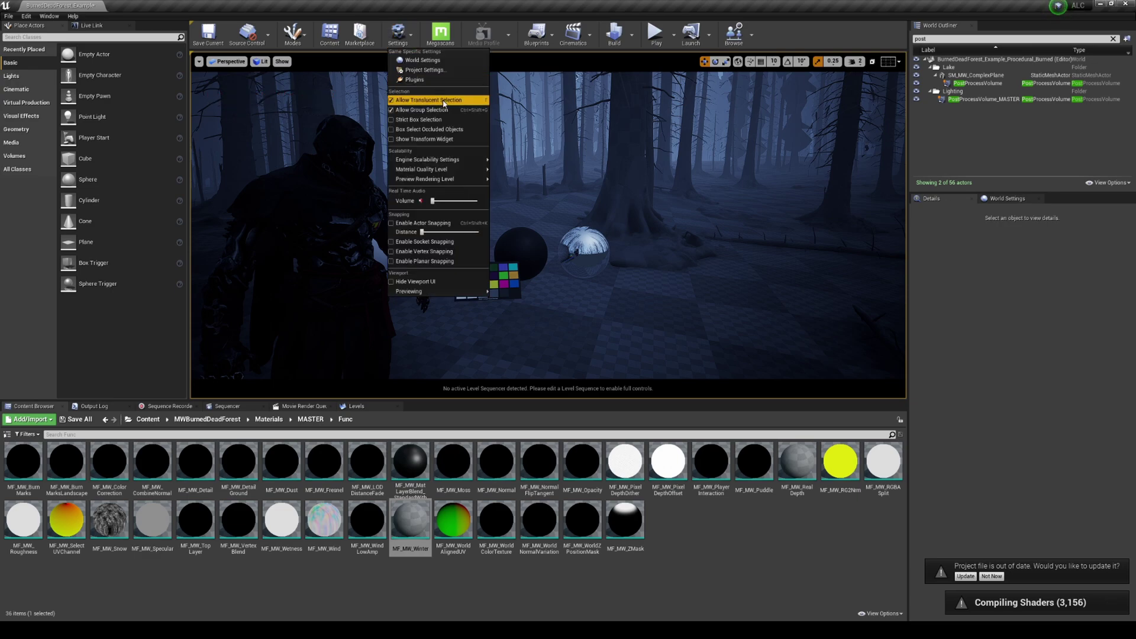
mouse_move(448, 164)
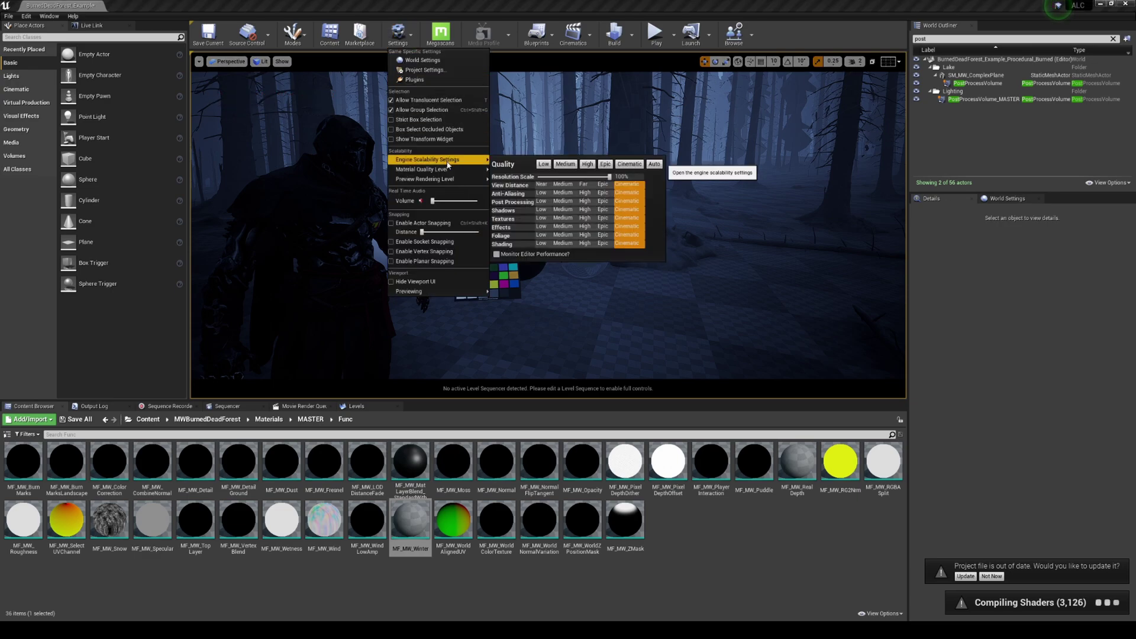
left_click(588, 164)
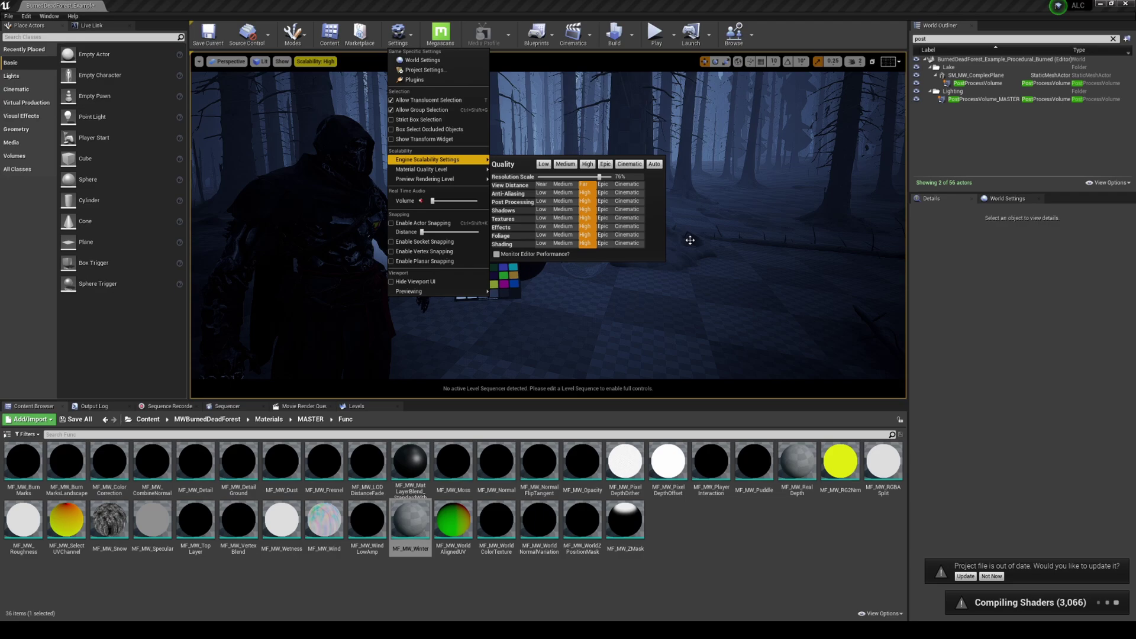
left_click(690, 240)
left_click(667, 262)
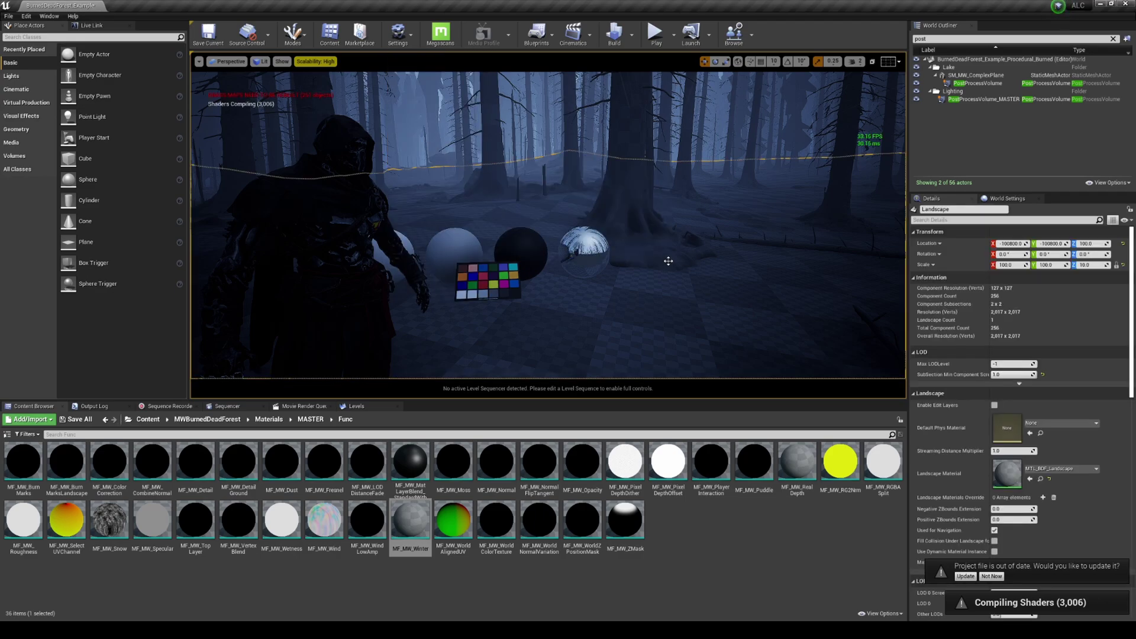
right_click_drag(671, 257, 586, 237)
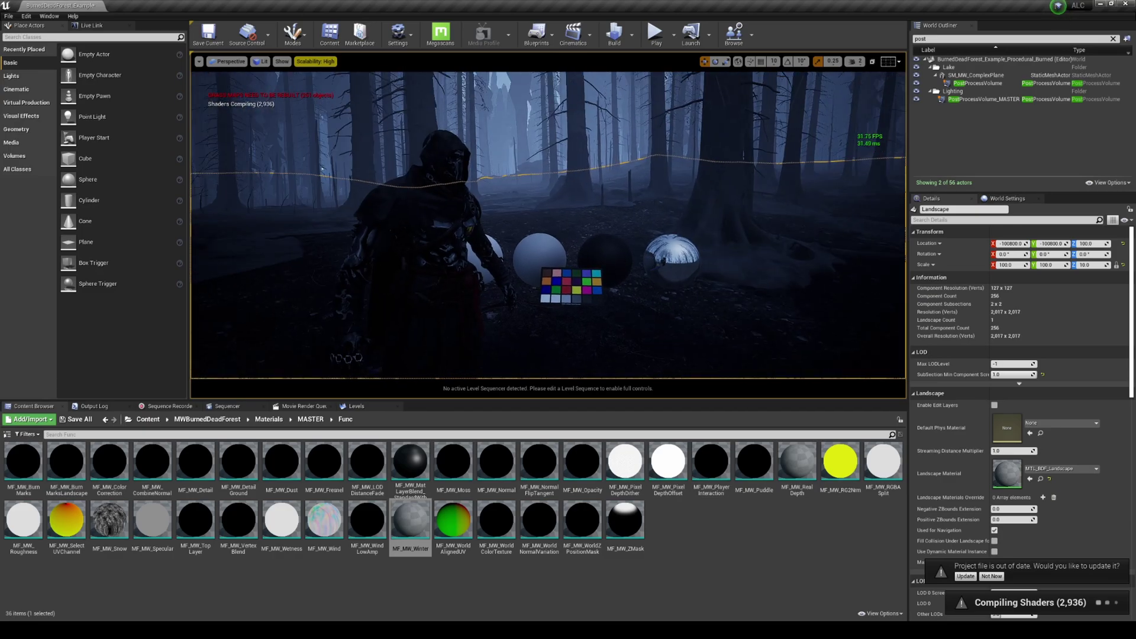
left_click_drag(639, 254, 627, 261)
- Remove the BurnedDeadForest_Example_Lighting sublevel from the persistent level and accept the permanent removal
left_click(356, 406)
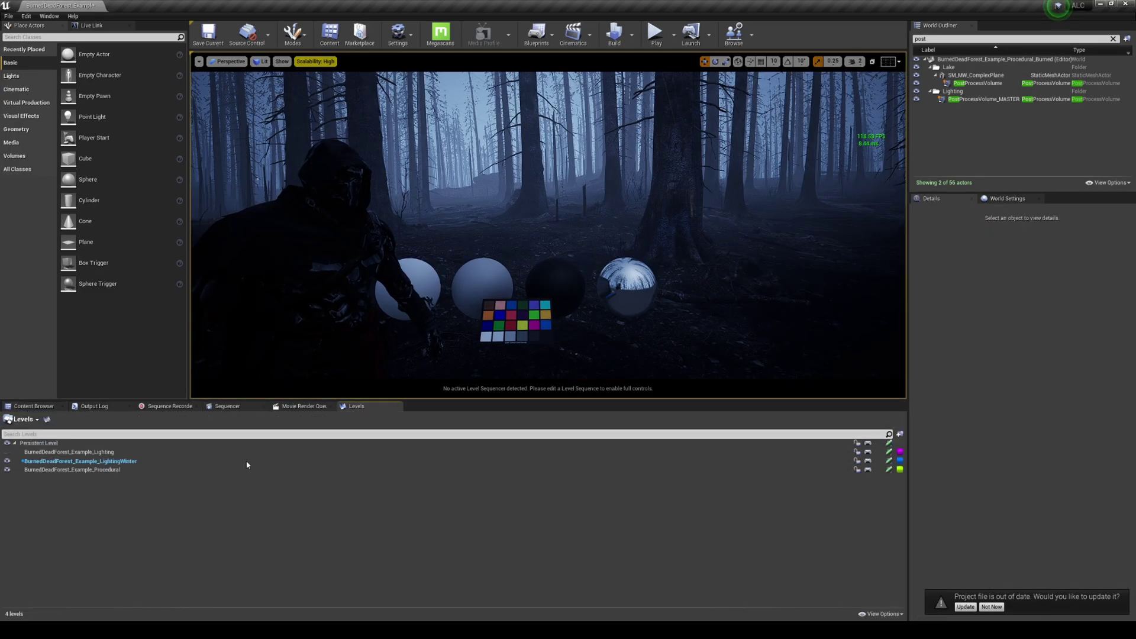
left_click(101, 452)
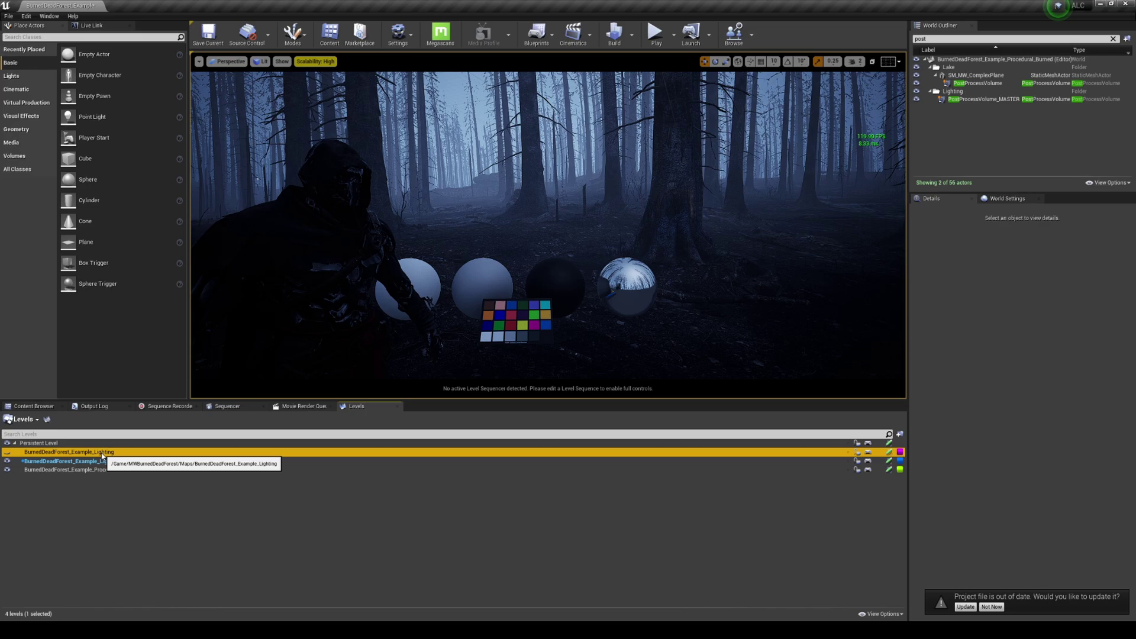
right_click(102, 452)
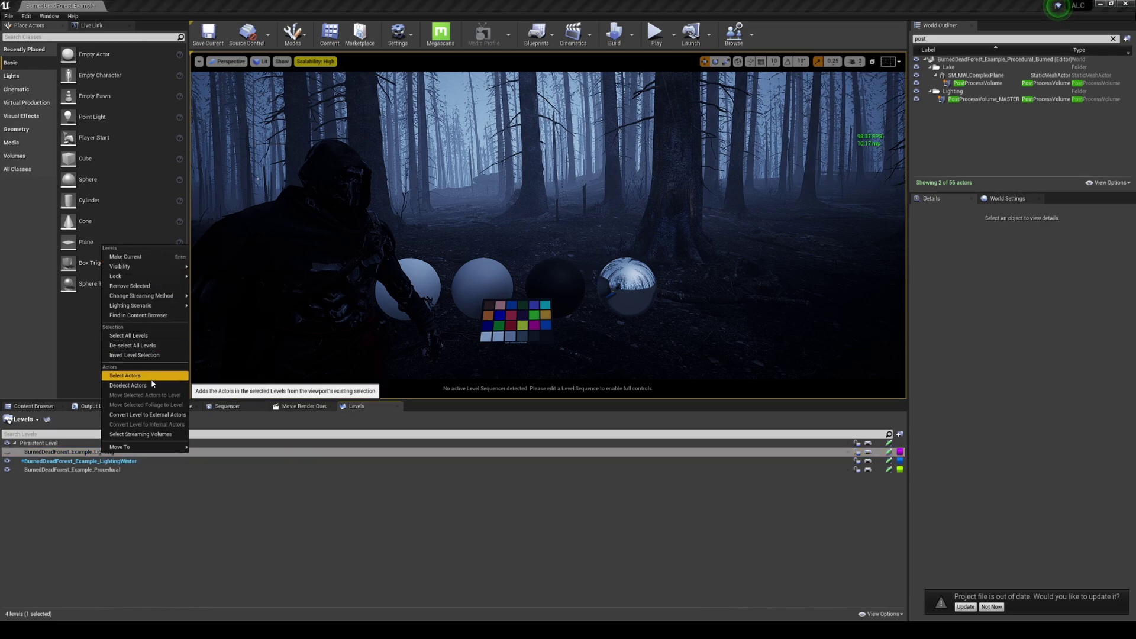
left_click(148, 287)
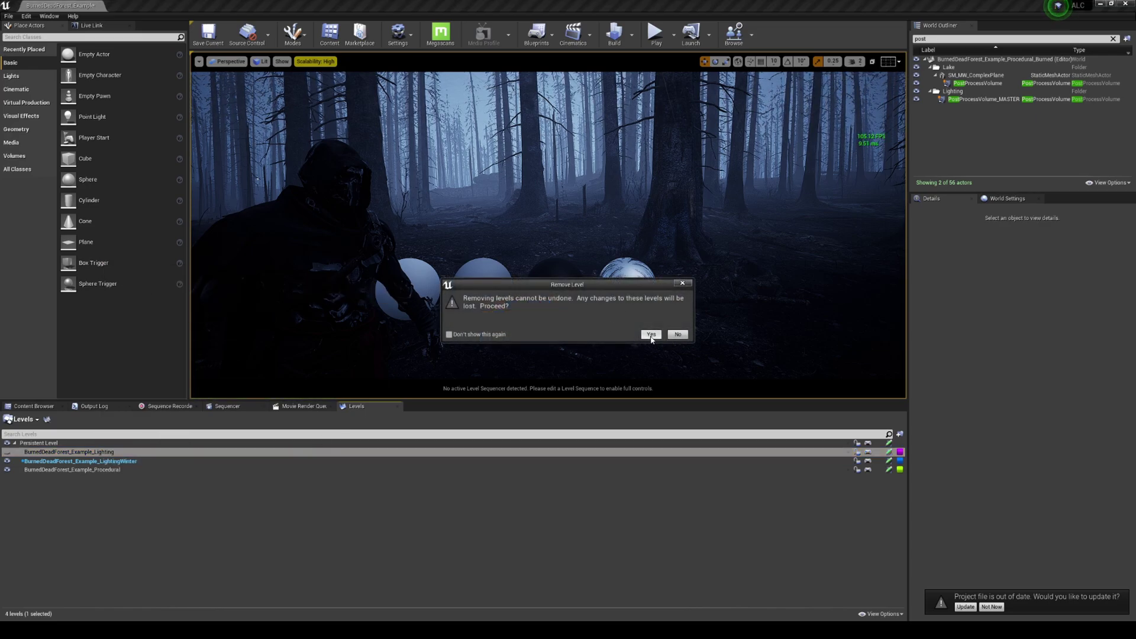
left_click(652, 335)
- Change the streaming method of the BurnedDeadForest_Example_LightingWinter sublevel to Always Loaded
left_click(122, 453)
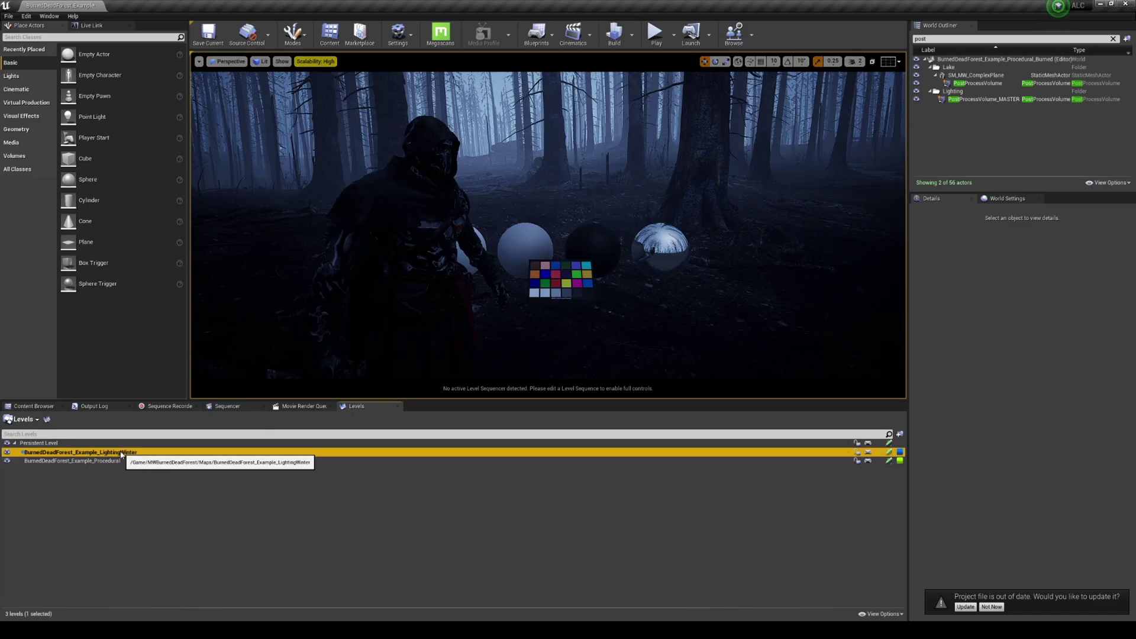
right_click(121, 453)
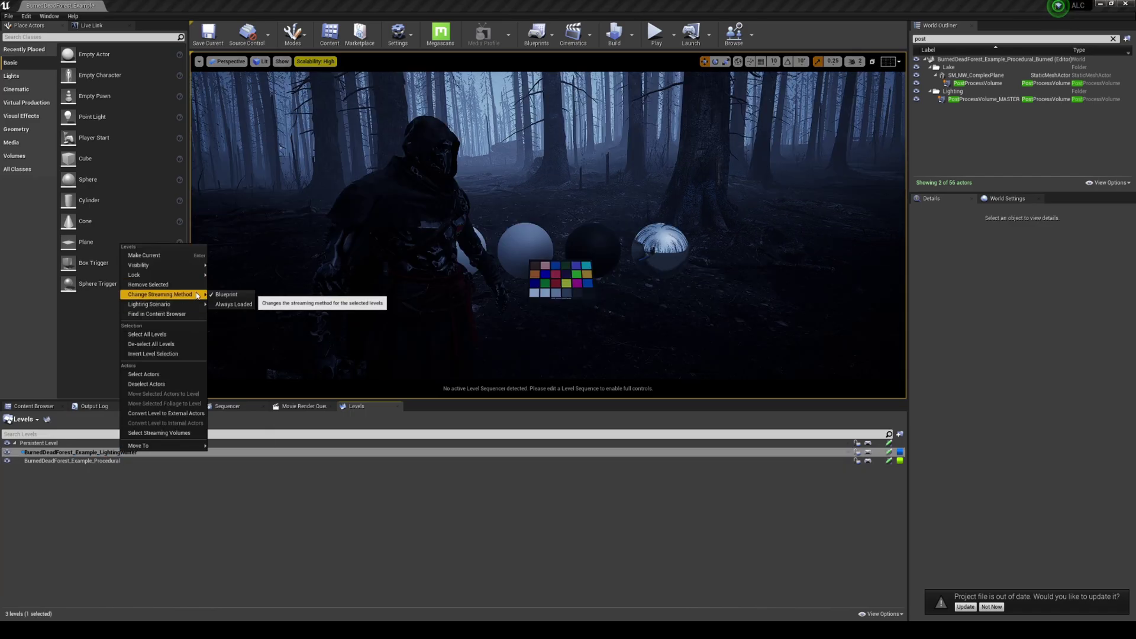
mouse_move(178, 294)
left_click(242, 307)
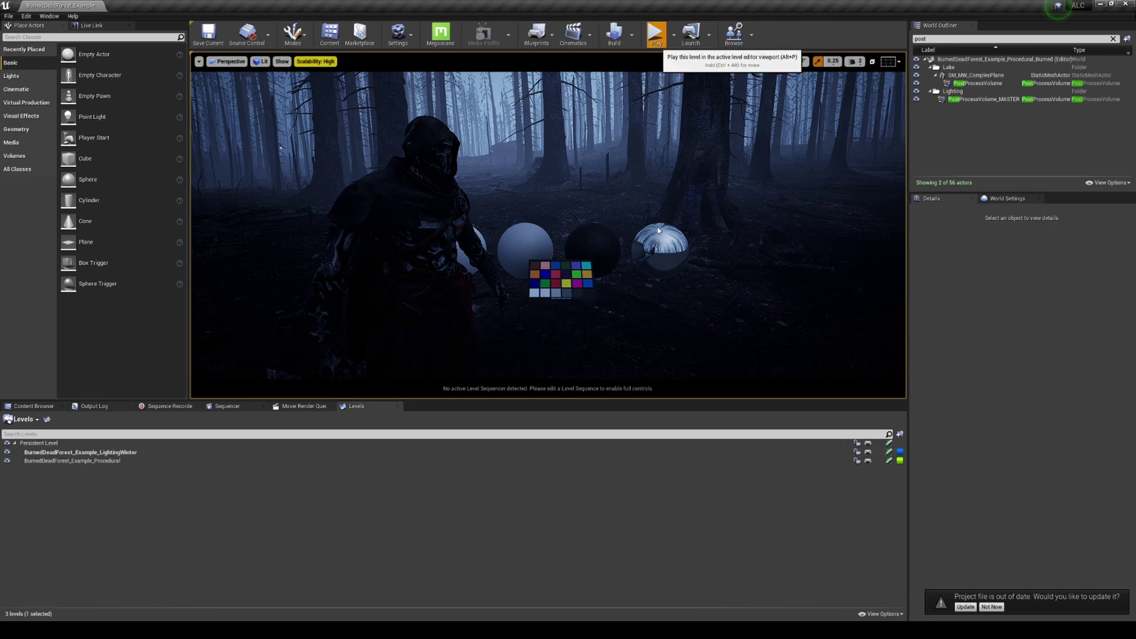
- Play-test the level from a close and a wider view of the ninja to check the snow cover, stopping play each time
left_click(656, 35)
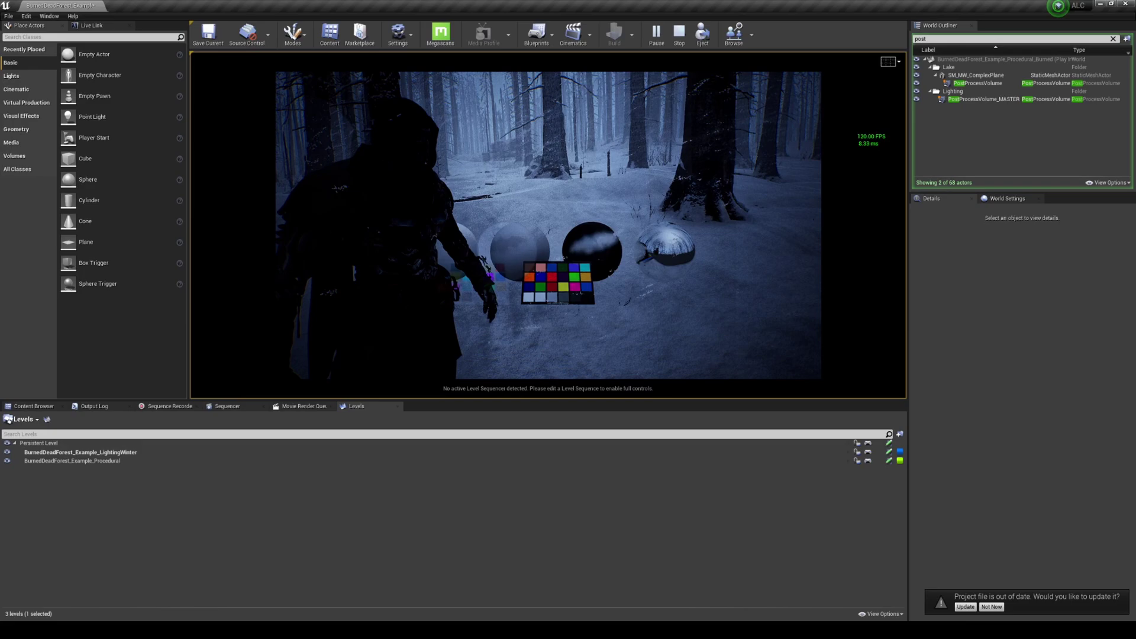
key("Escape")
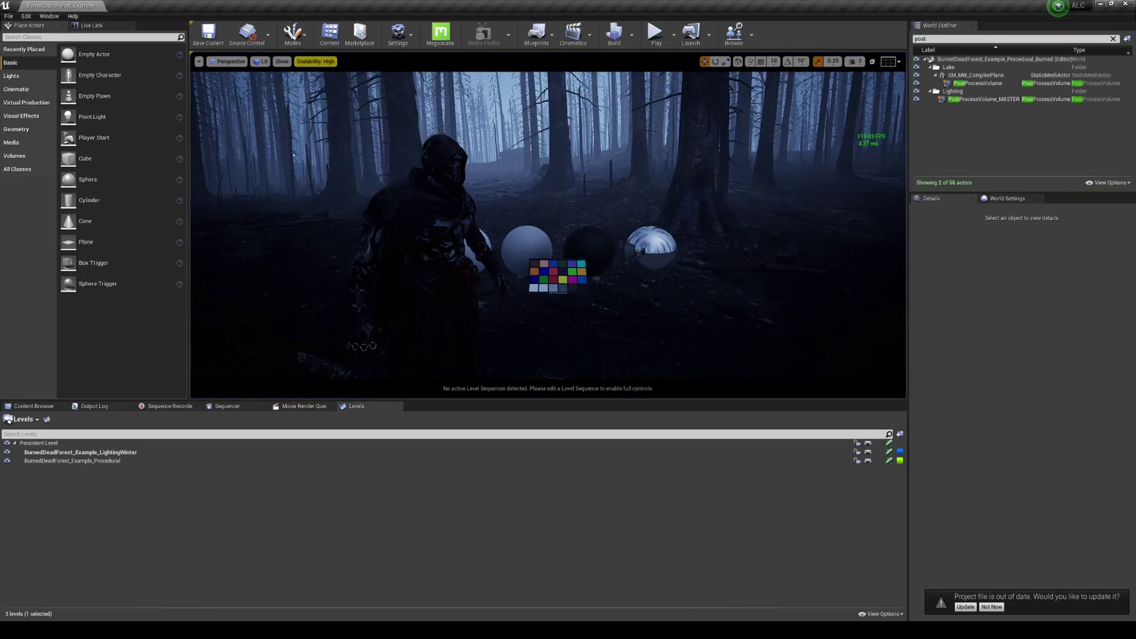
key("s")
right_click_drag(548, 225, 574, 239)
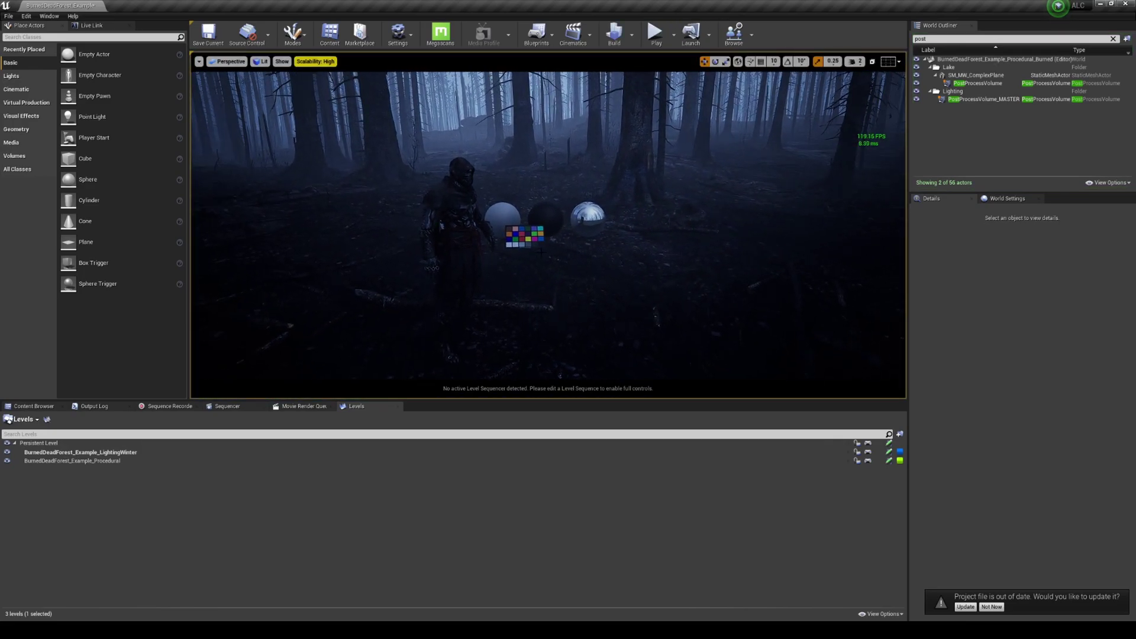
right_click_drag(654, 90, 577, 50)
key("w")
mouse_move(548, 225)
right_mouse_down()
mouse_move(567, 226)
mouse_move(548, 228)
mouse_move(559, 240)
right_mouse_up()
key("w")
key("s")
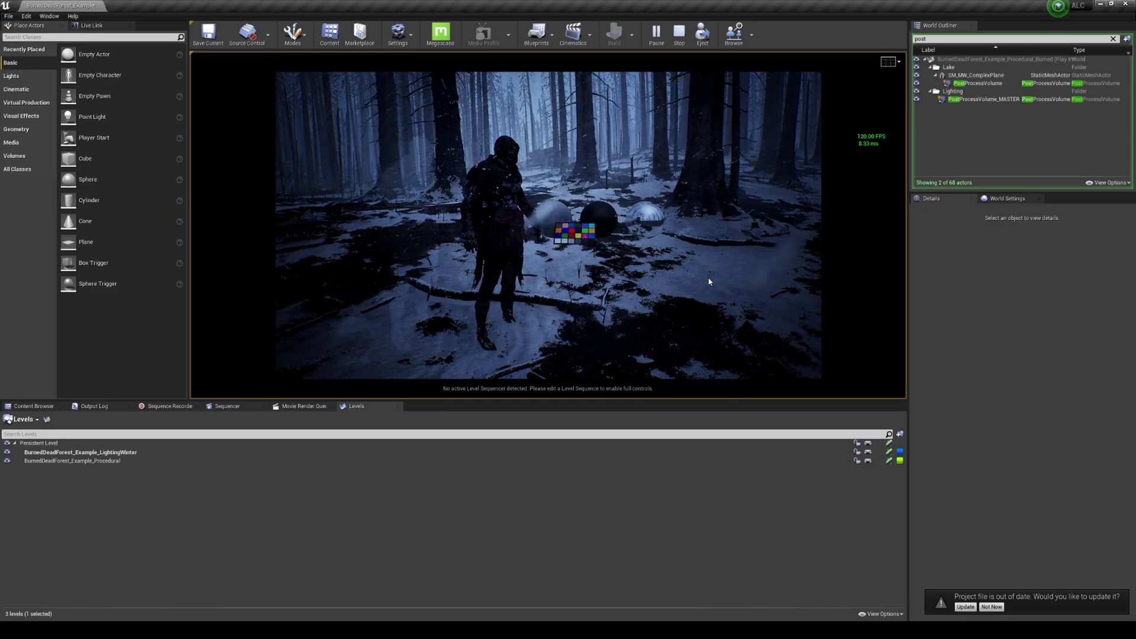
left_click(680, 33)
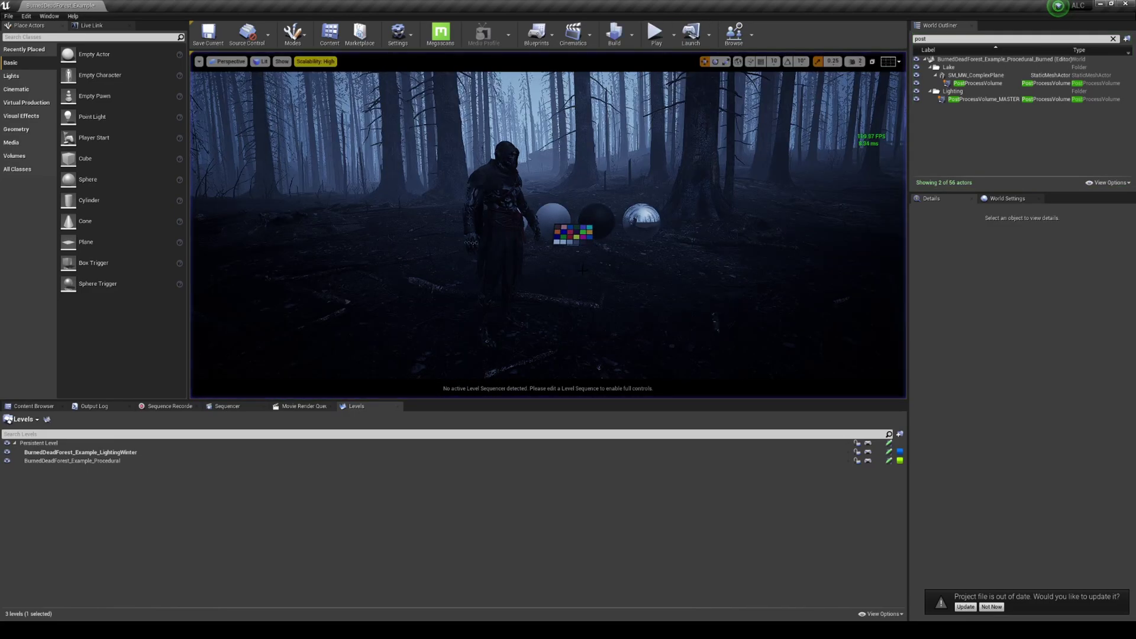
right_click_drag(548, 225, 666, 154)
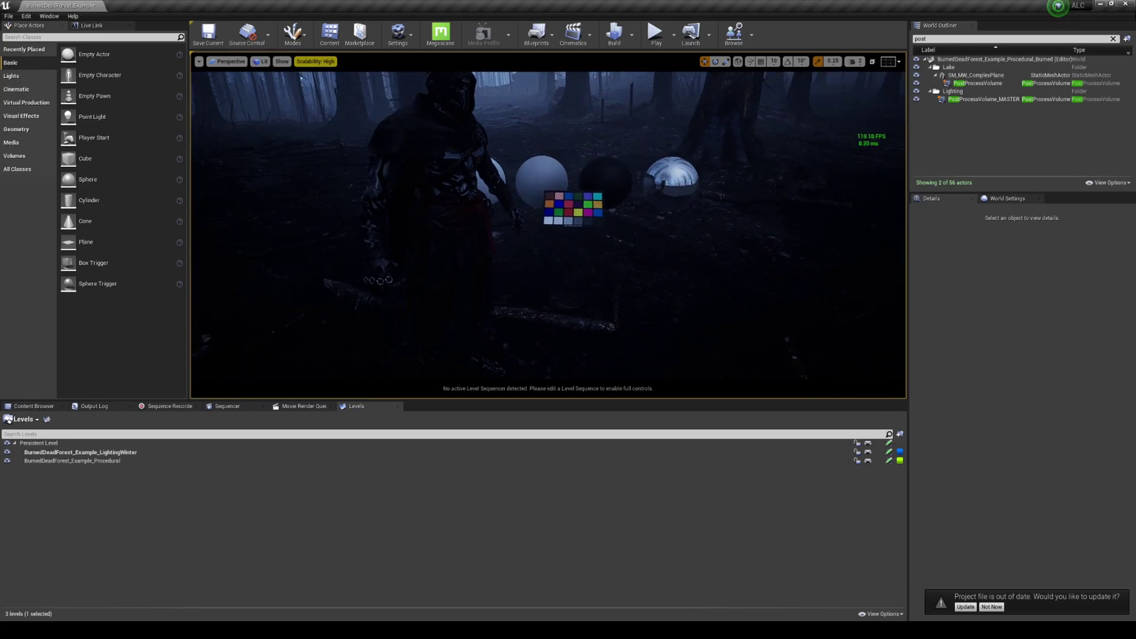
- Open the MPC_BDF_Controller parameter collection from Materials/MASTER/Par and expand its MW_SnowAmount scalar parameter
left_click(34, 406)
left_click(314, 420)
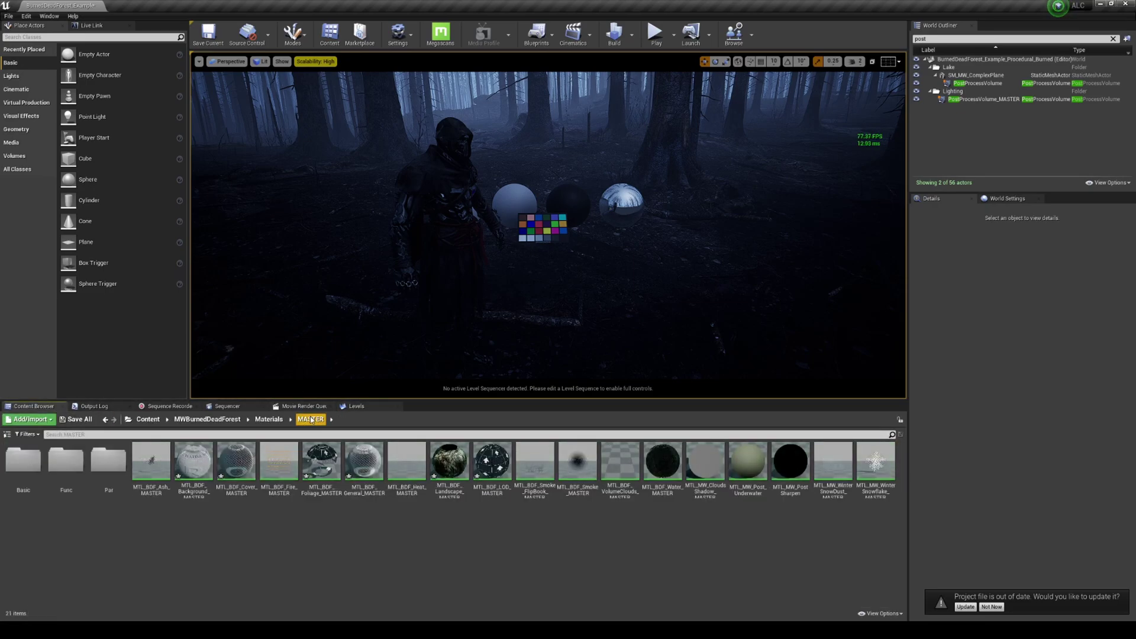
double_click(108, 461)
double_click(23, 462)
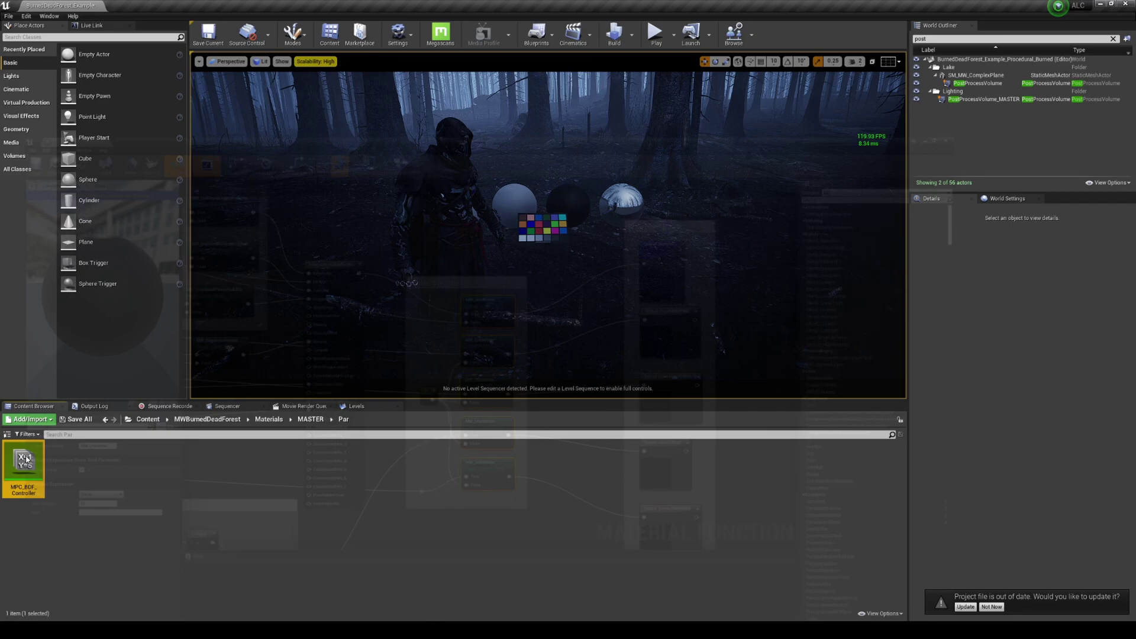
left_click(6, 103)
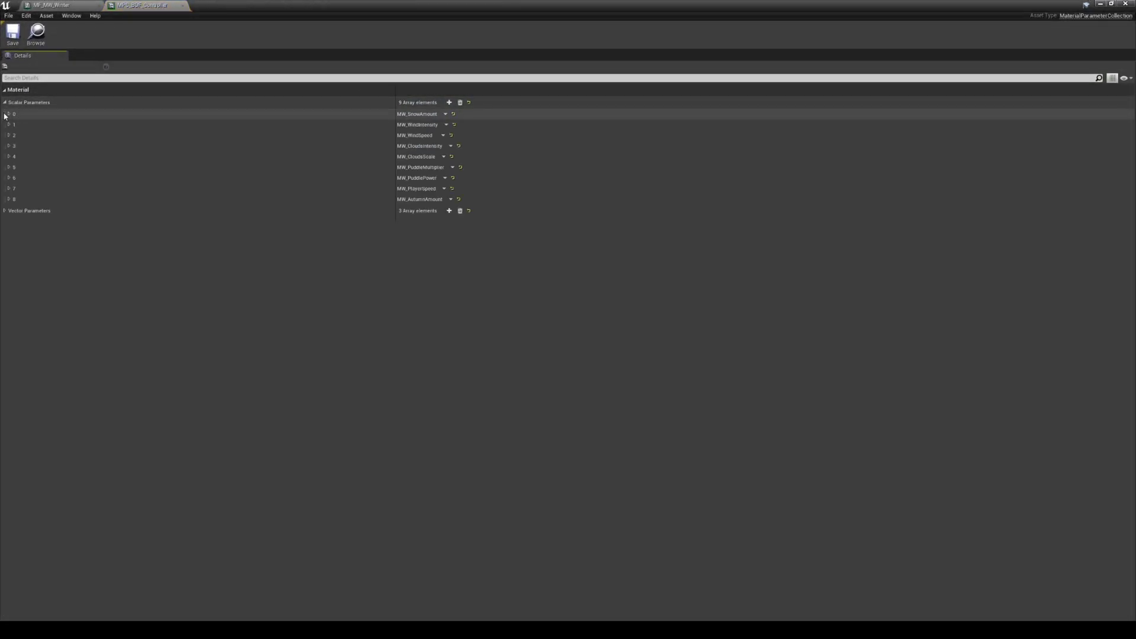
left_click(8, 114)
- Set the default value of MW_SnowAmount to 1.0
left_click(422, 125)
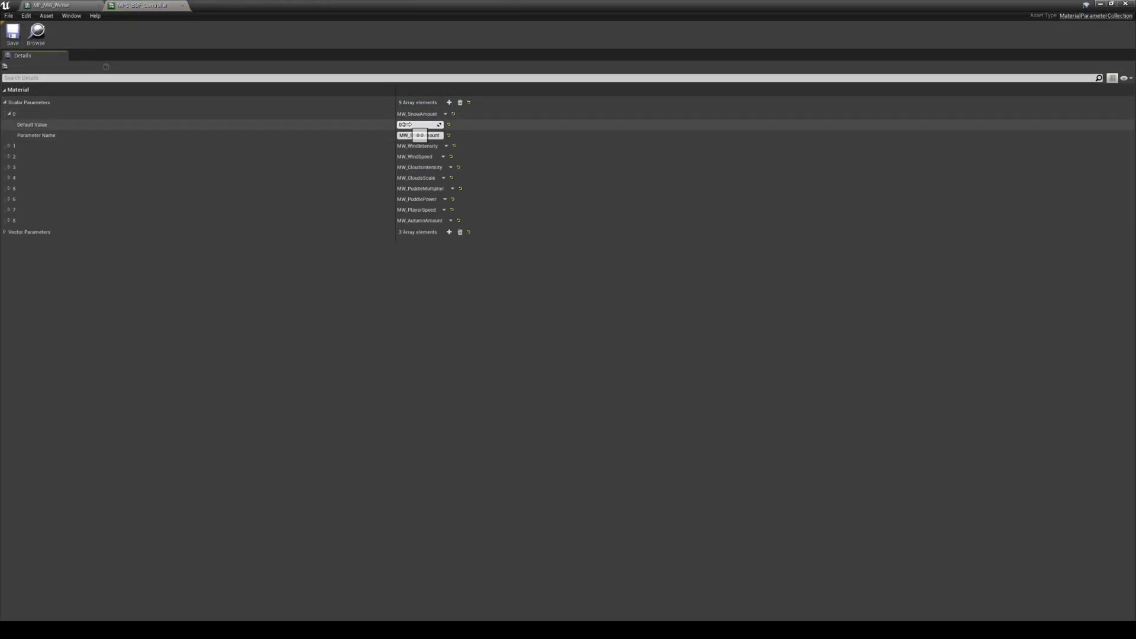
type("1")
key("Return")
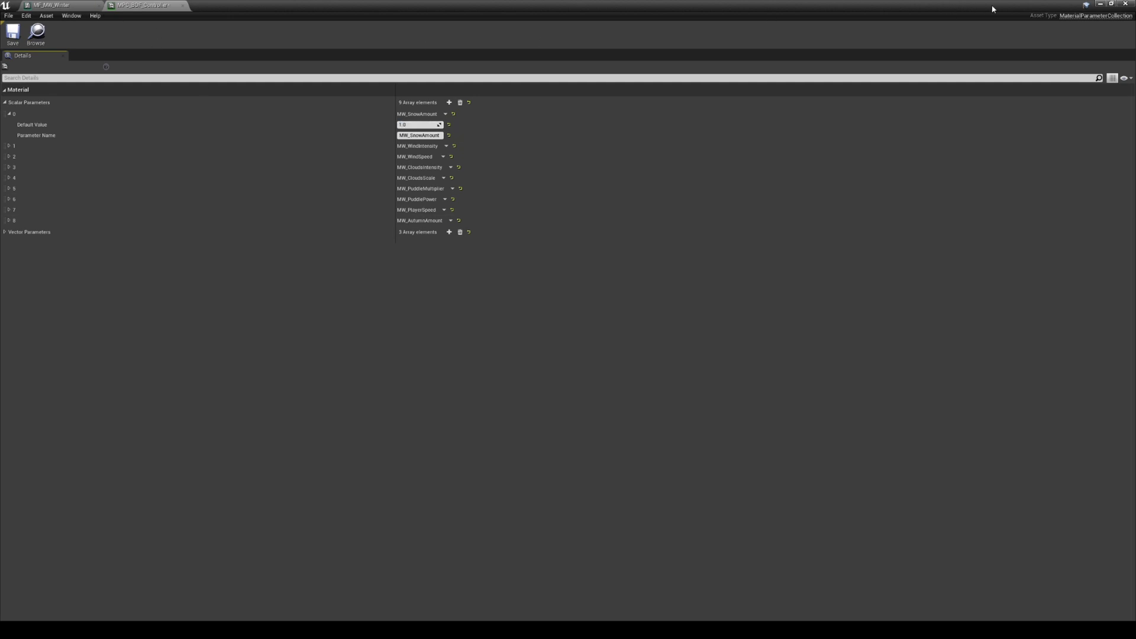
- With the collection window beside the visible scene, lower the MW_SnowAmount default value to about 0.314, save the collection and minimize its window
left_click_drag(993, 9, 399, 201)
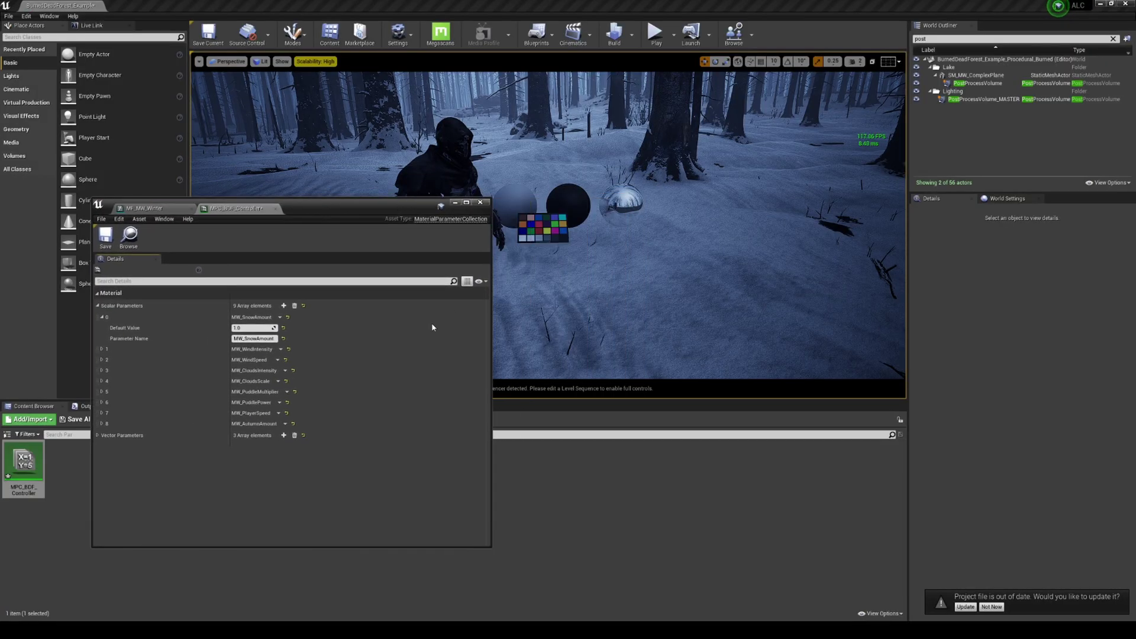
left_click_drag(251, 327, 200, 328)
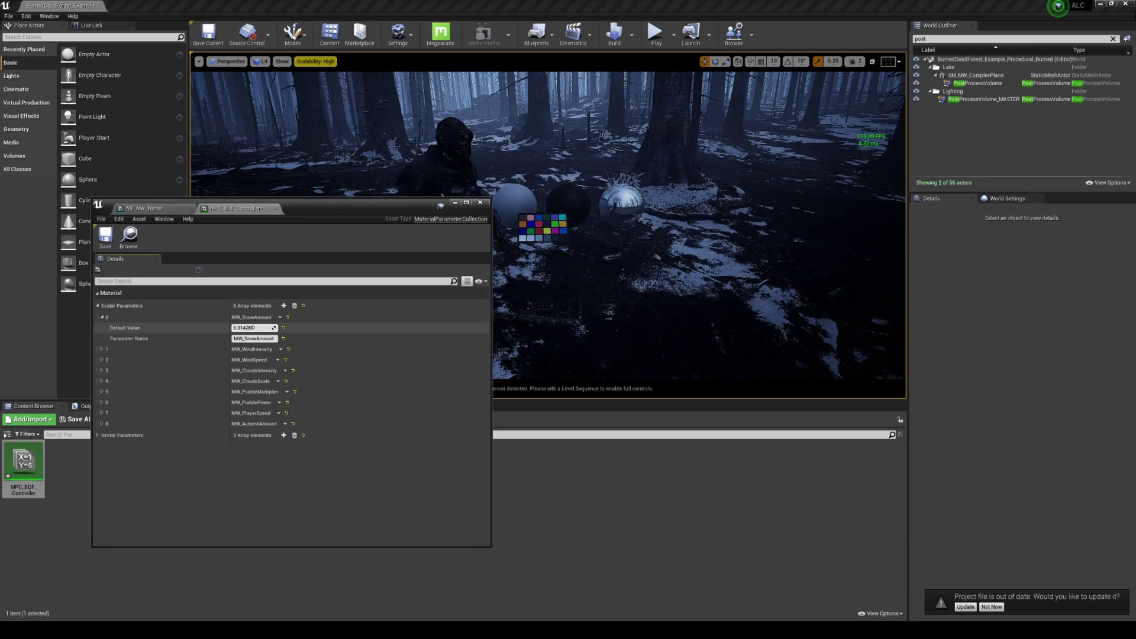
left_click(106, 236)
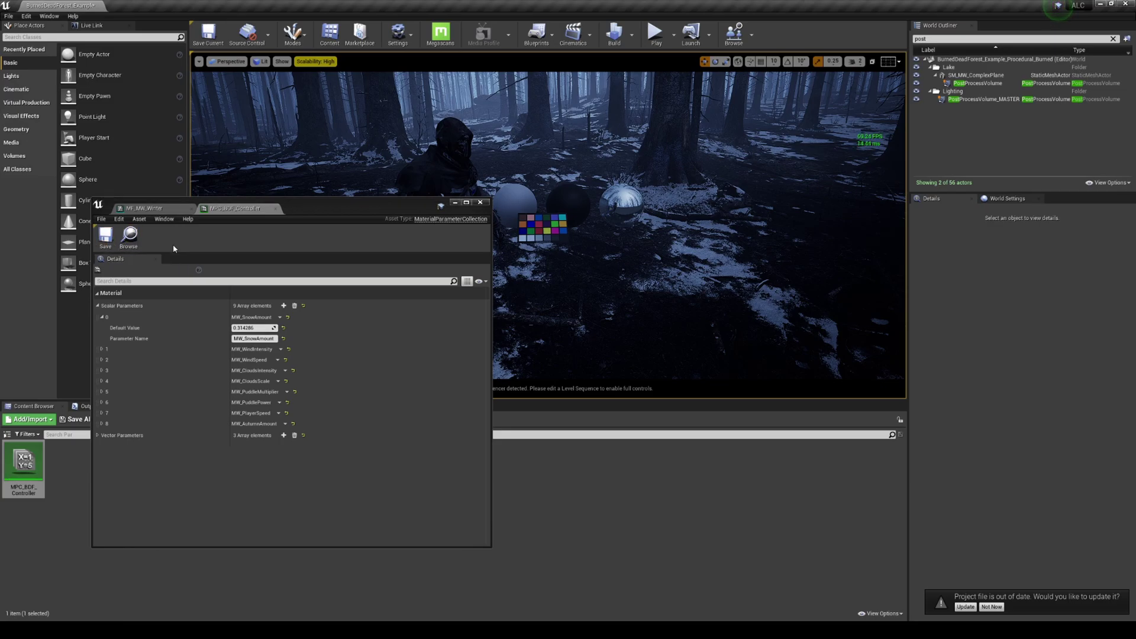
left_click(456, 203)
- Raise the Exposure Compensation of PostProcessVolume_MASTER to about 0.857
right_click_drag(548, 225, 445, 192)
left_click(536, 195)
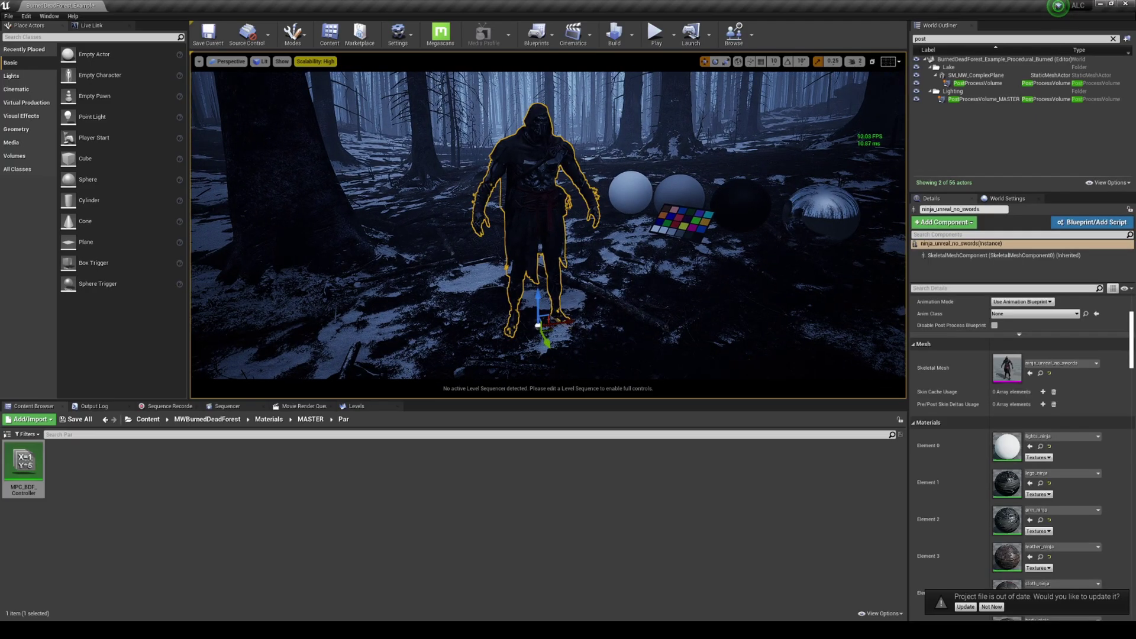
mouse_move(536, 196)
right_mouse_down()
mouse_move(613, 222)
mouse_move(533, 197)
right_mouse_up()
left_click(982, 99)
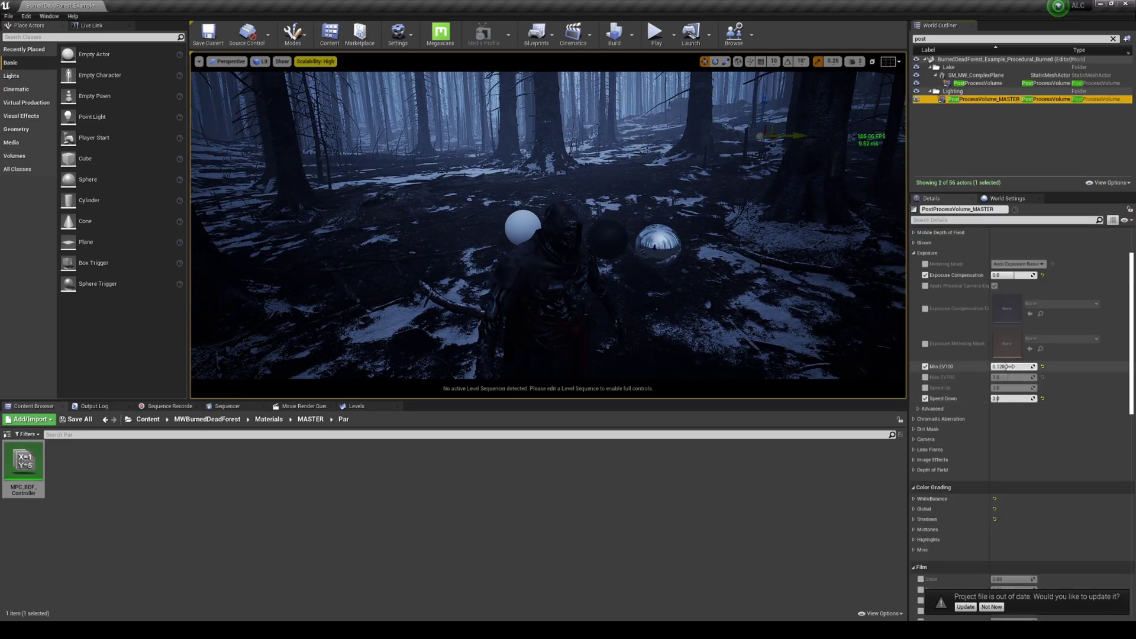
left_click(1006, 366)
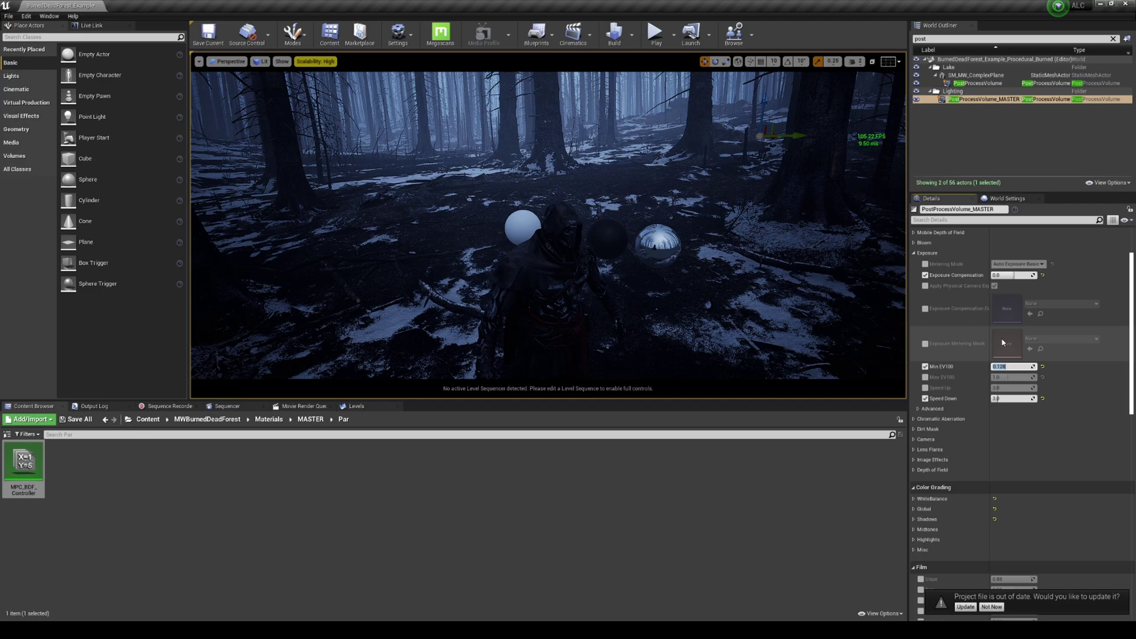
left_click(1018, 277)
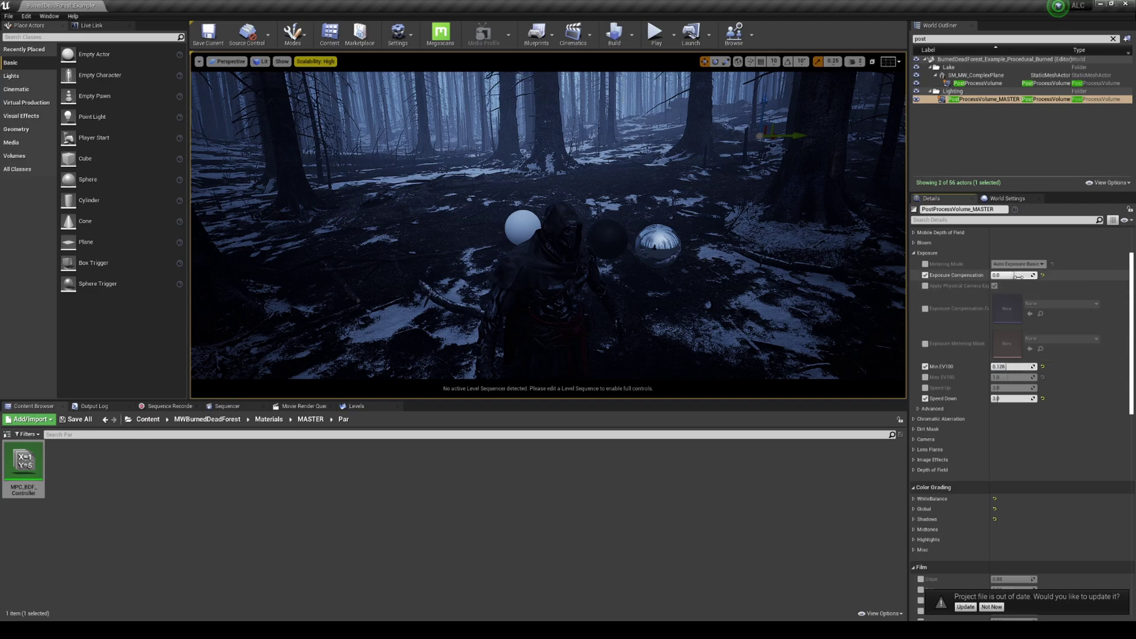
left_click_drag(1019, 276, 1042, 277)
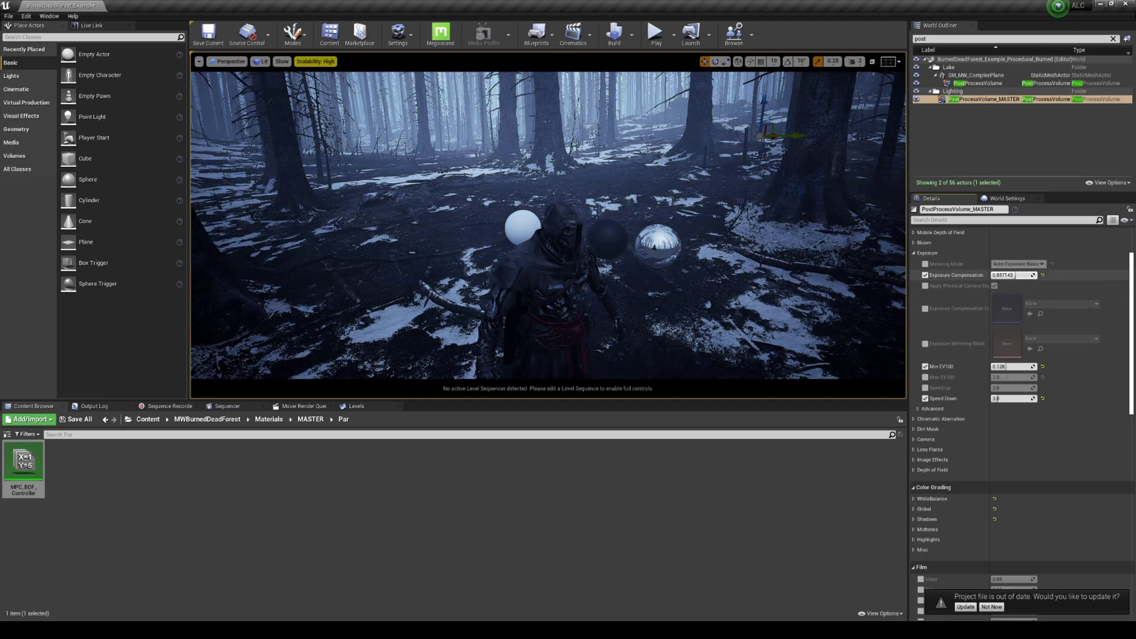
- Select the ninja in the scene and rotate it about its vertical axis
right_click_drag(769, 266, 787, 230)
right_click_drag(693, 274, 687, 283)
key("s")
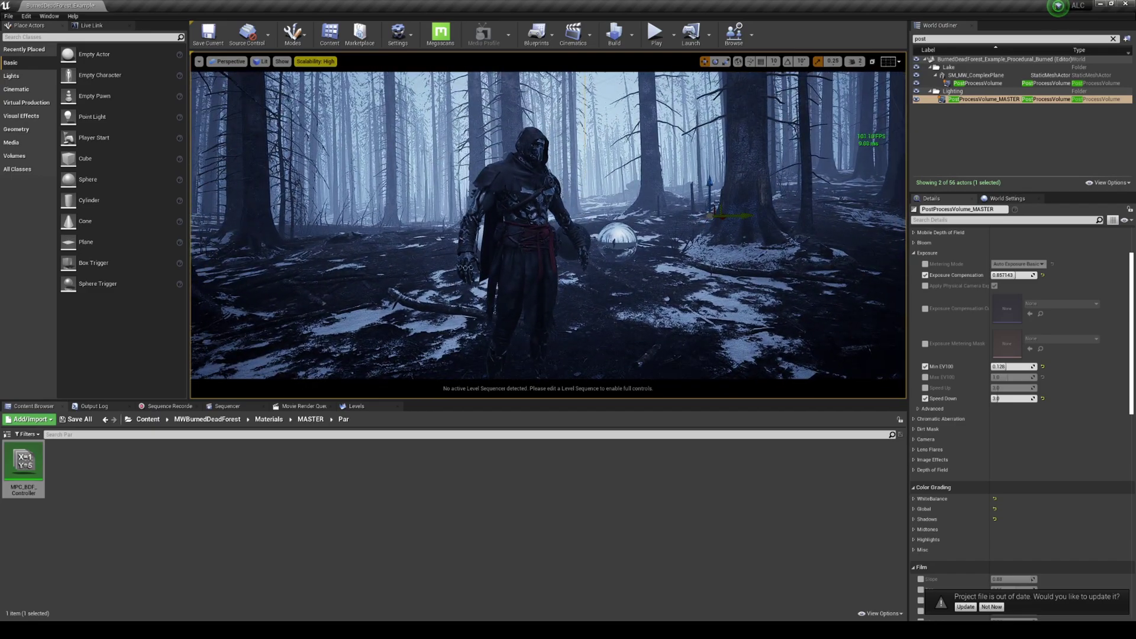
left_click(527, 237)
key("s")
right_click_drag(527, 237, 515, 260)
key("e")
left_click_drag(550, 354, 586, 341)
- Switch the viewport to game view and frame the ninja from the waist up against the snowy forest
key("g")
key("w")
right_click_drag(586, 341, 668, 278)
key("a")
key("w")
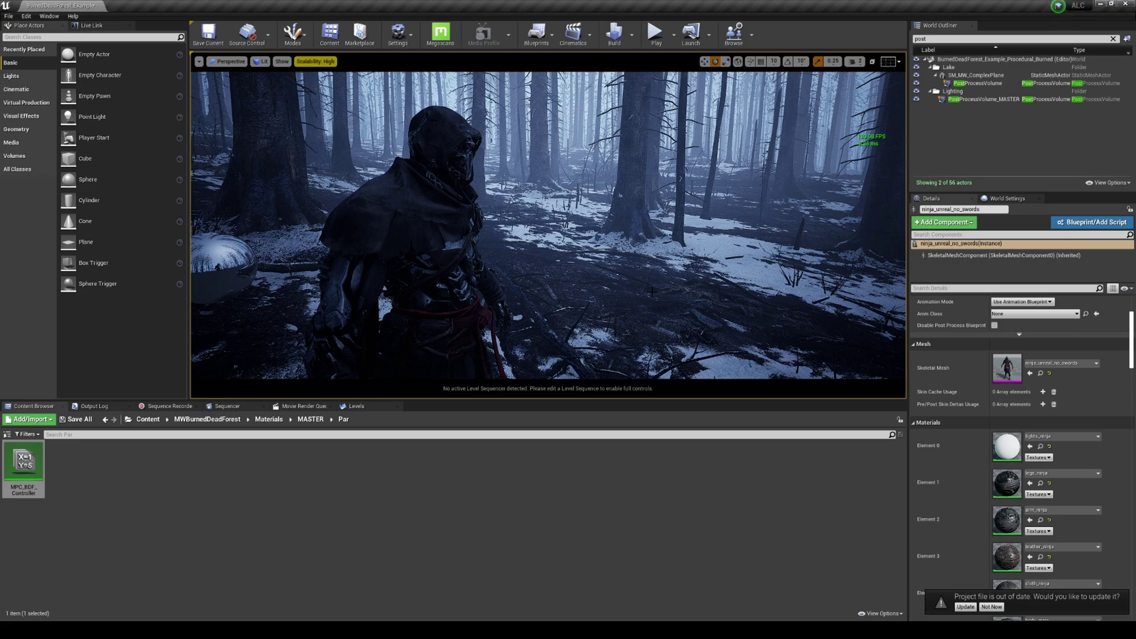
mouse_move(653, 292)
right_mouse_down()
mouse_move(631, 271)
mouse_move(473, 237)
mouse_move(414, 237)
mouse_move(681, 302)
mouse_move(642, 285)
right_mouse_up()
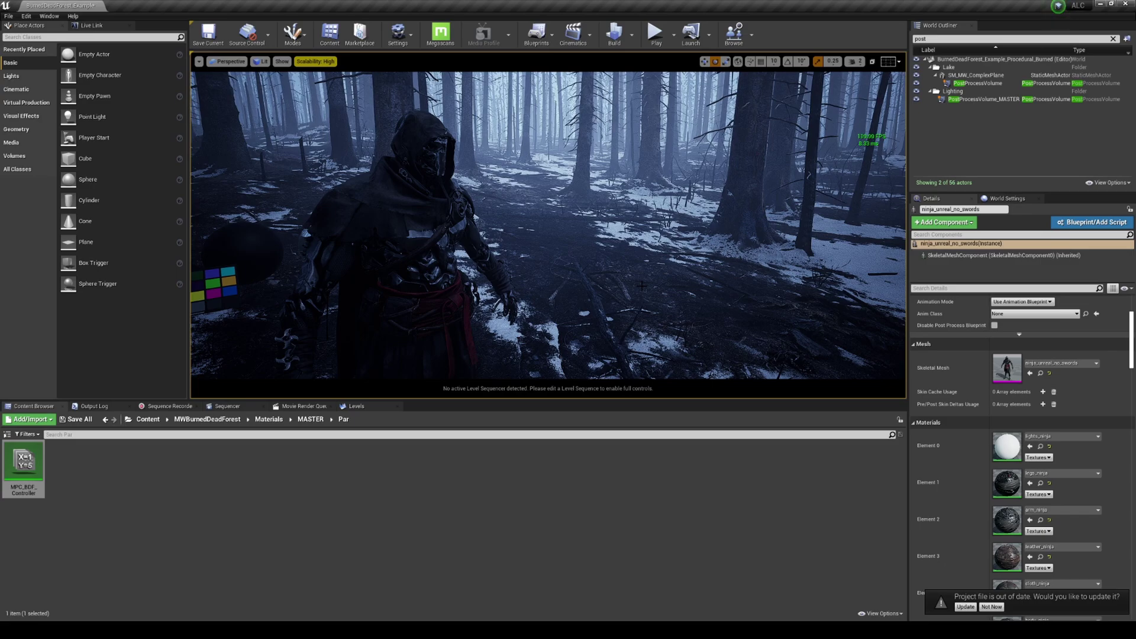
mouse_move(642, 286)
right_mouse_down()
mouse_move(678, 283)
mouse_move(644, 284)
right_mouse_up()
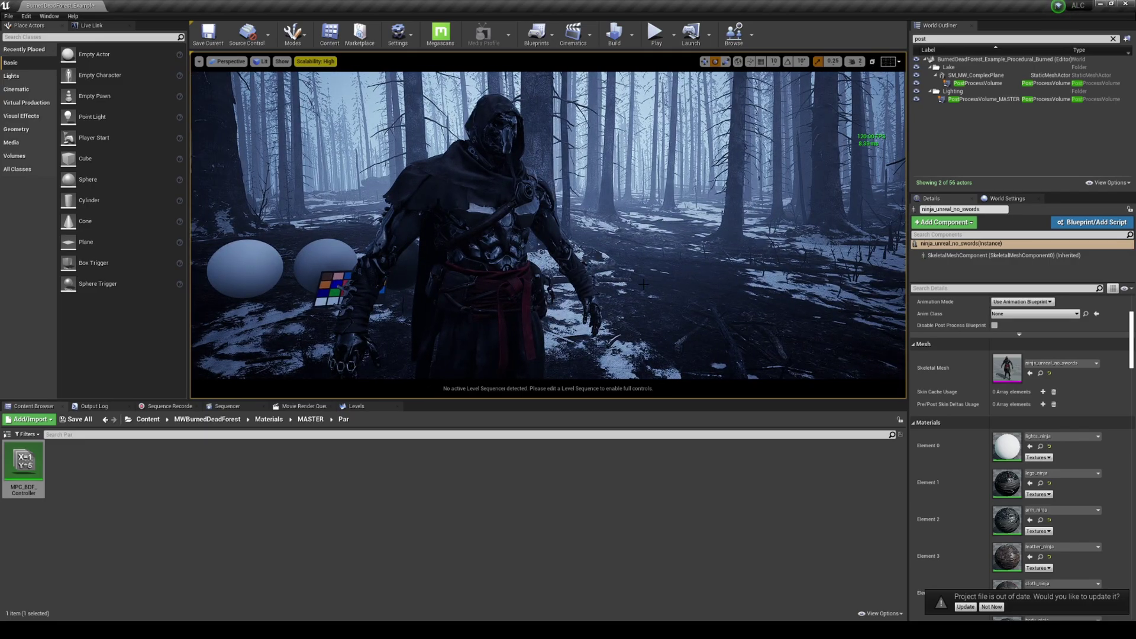